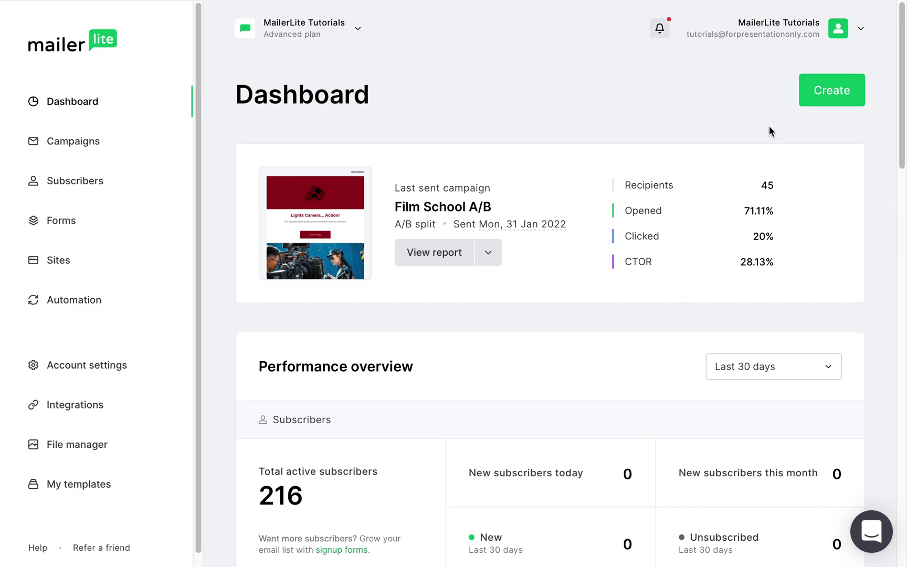
- Create a regular campaign named 'Demo' with the subject 'For Presentation Only'
{"action": "left_click", "coordinate": [825, 100]}
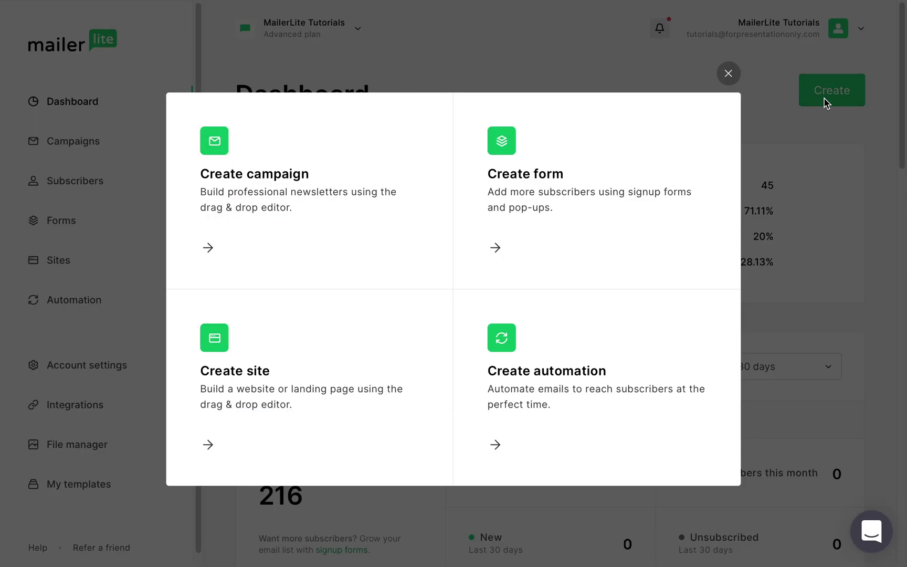
{"action": "left_click", "coordinate": [314, 138]}
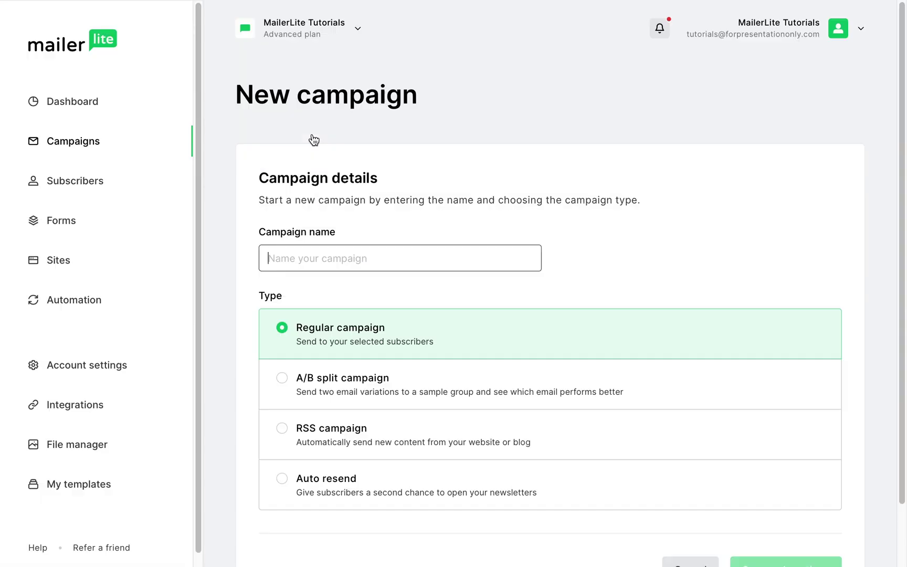
{"action": "type", "text": "Demo"}
{"action": "scroll", "coordinate": [314, 139], "scroll_direction": "down", "scroll_amount": 2}
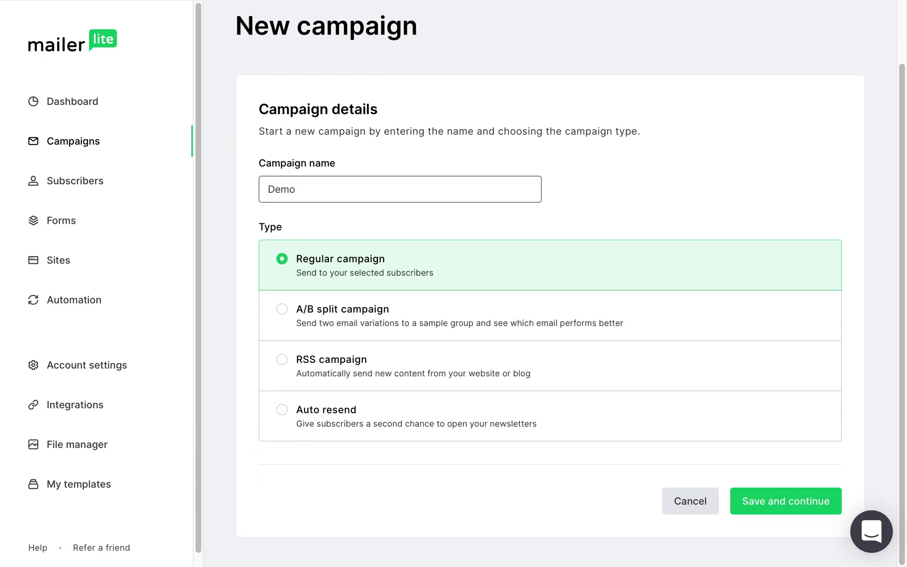
{"action": "left_click", "coordinate": [785, 503]}
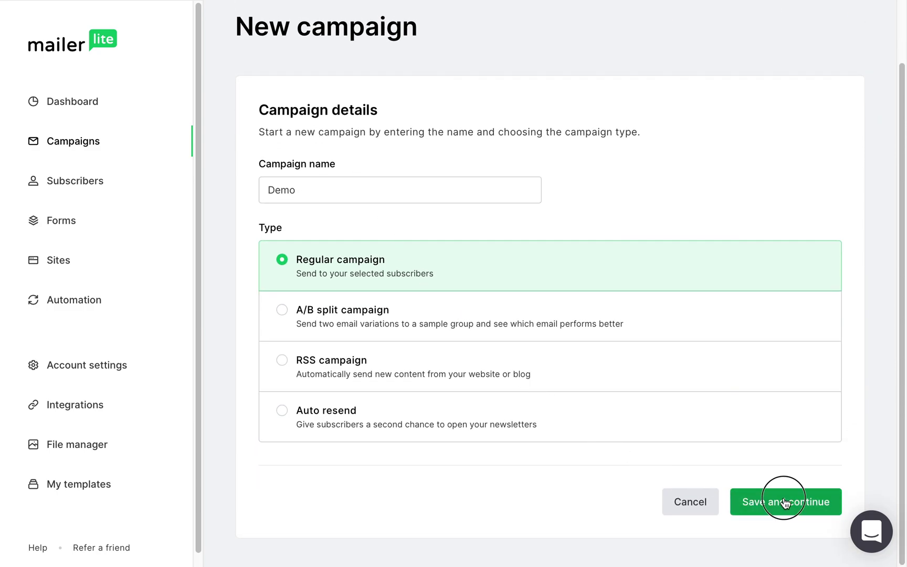
{"action": "left_click", "coordinate": [664, 425]}
{"action": "type", "text": "For Presentation Only"}
{"action": "scroll", "coordinate": [664, 425], "scroll_direction": "down", "scroll_amount": 3}
{"action": "scroll", "coordinate": [582, 284], "scroll_direction": "down", "scroll_amount": 7}
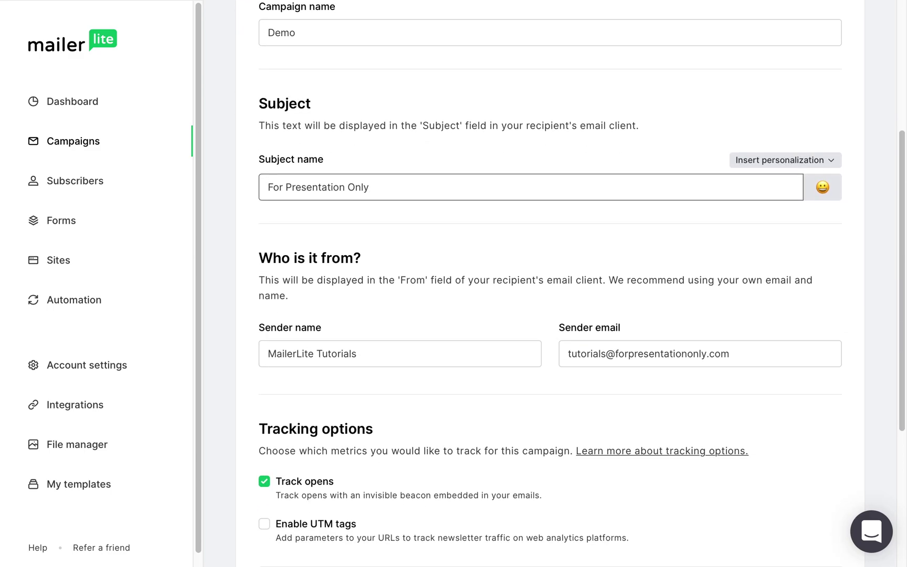
- Start the email content from scratch in the drag & drop editor
{"action": "left_click", "coordinate": [792, 510]}
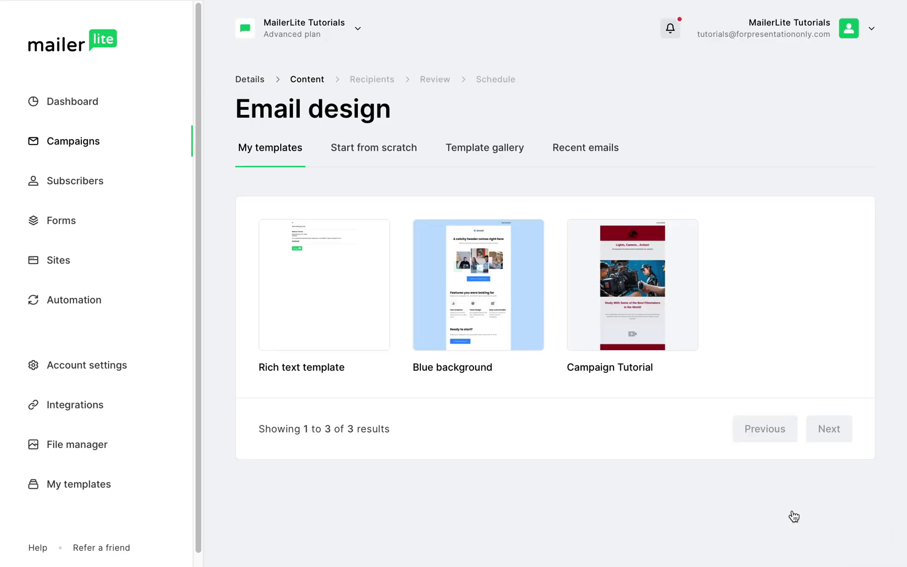
{"action": "left_click", "coordinate": [389, 152]}
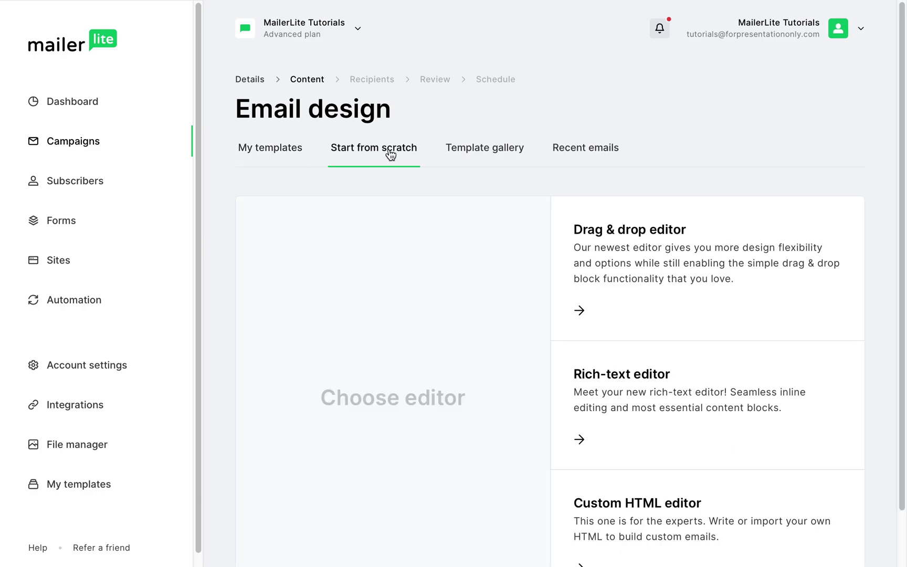
{"action": "left_click", "coordinate": [666, 272]}
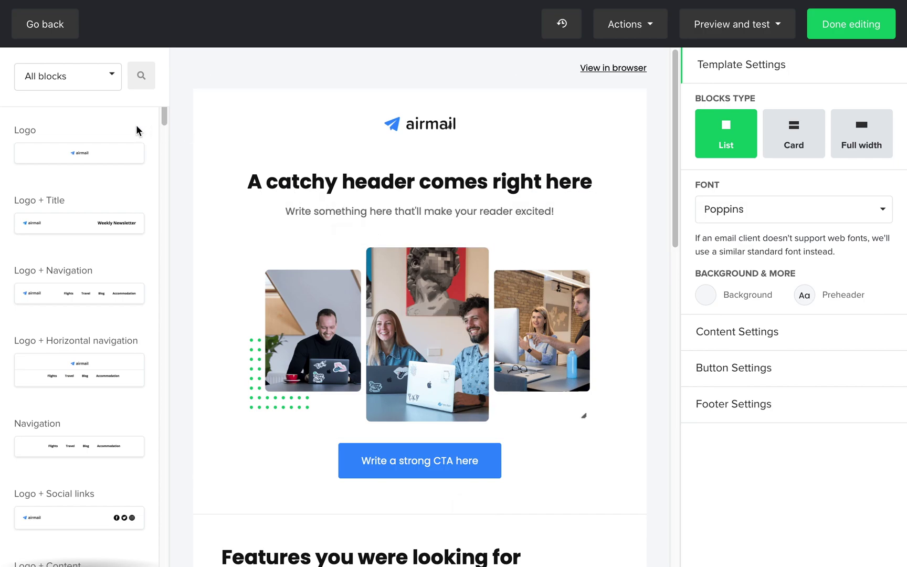
- Scroll through the editor panel and look over the Content style settings
{"action": "scroll", "coordinate": [136, 130], "scroll_direction": "down", "scroll_amount": 8}
{"action": "scroll", "coordinate": [136, 131], "scroll_direction": "down", "scroll_amount": 15}
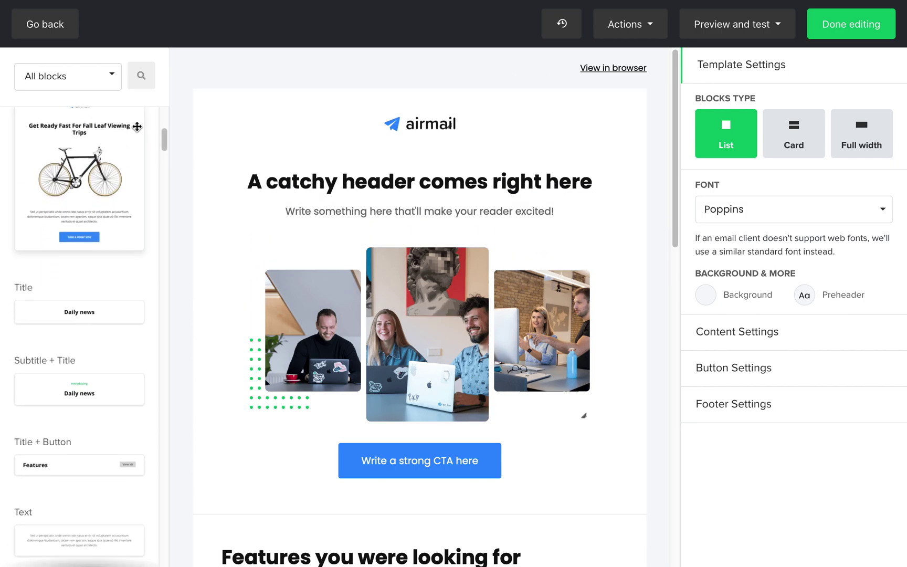
{"action": "scroll", "coordinate": [136, 127], "scroll_direction": "down", "scroll_amount": 15}
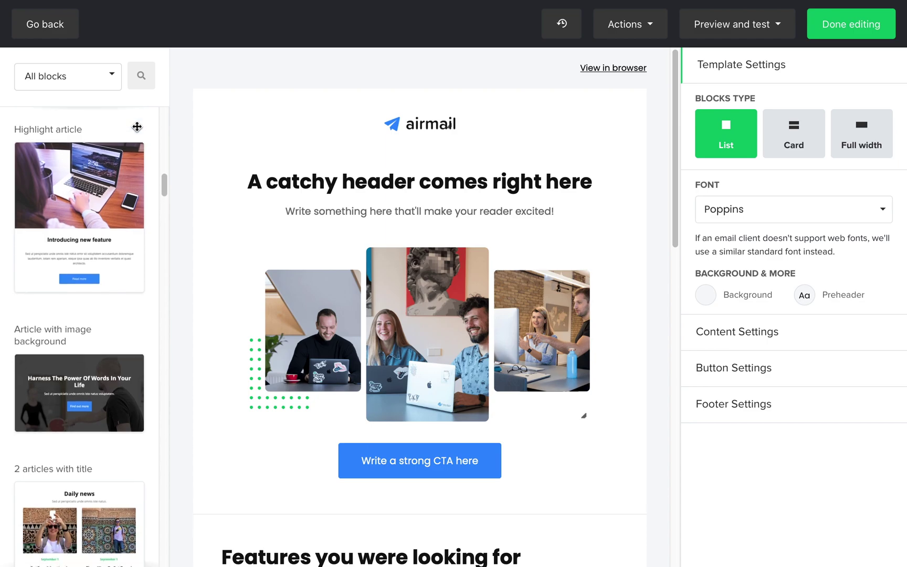
{"action": "scroll", "coordinate": [137, 127], "scroll_direction": "down", "scroll_amount": 2}
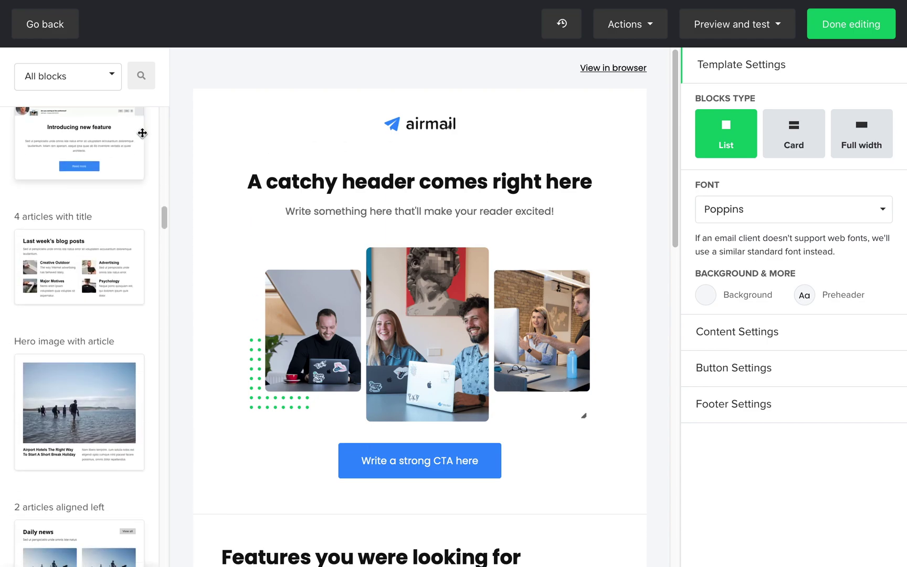
{"action": "left_click", "coordinate": [743, 336]}
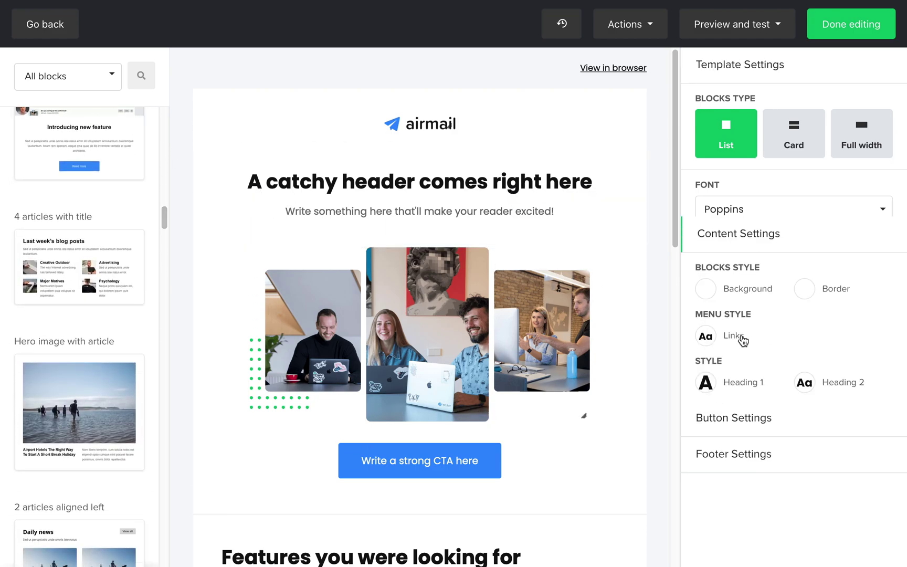
{"action": "left_click", "coordinate": [742, 103]}
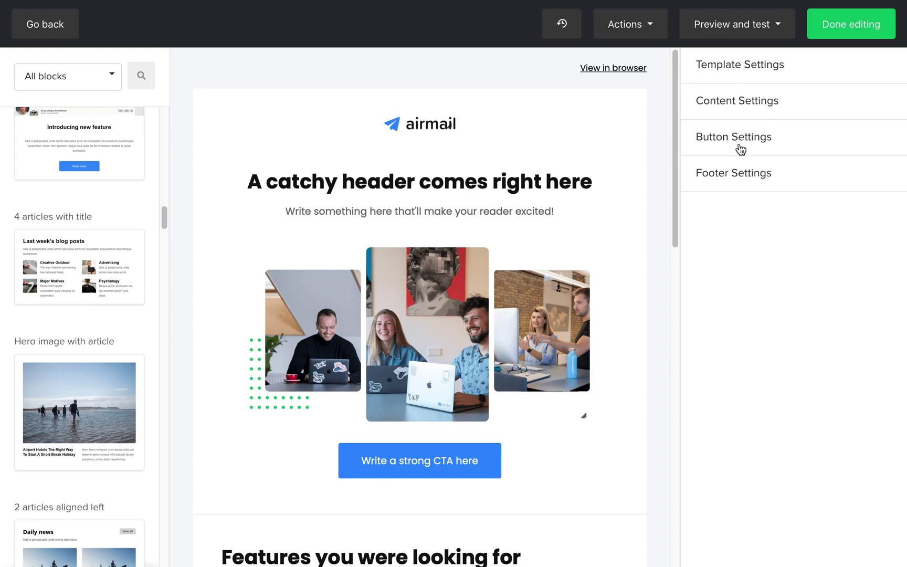
- Look over the Button and Footer settings, then bring up the block category list
{"action": "left_click", "coordinate": [739, 147]}
{"action": "left_click", "coordinate": [739, 147]}
{"action": "left_click", "coordinate": [738, 173]}
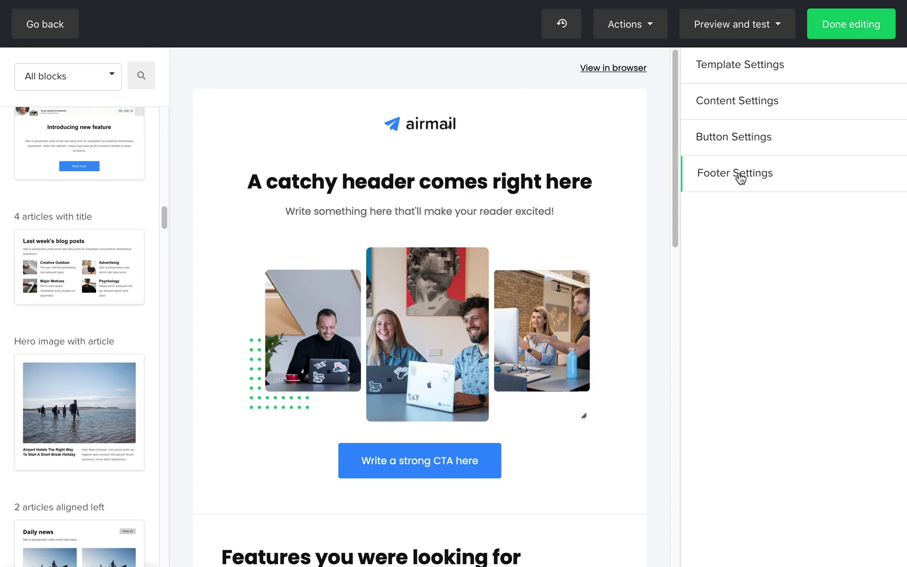
{"action": "left_click", "coordinate": [736, 176]}
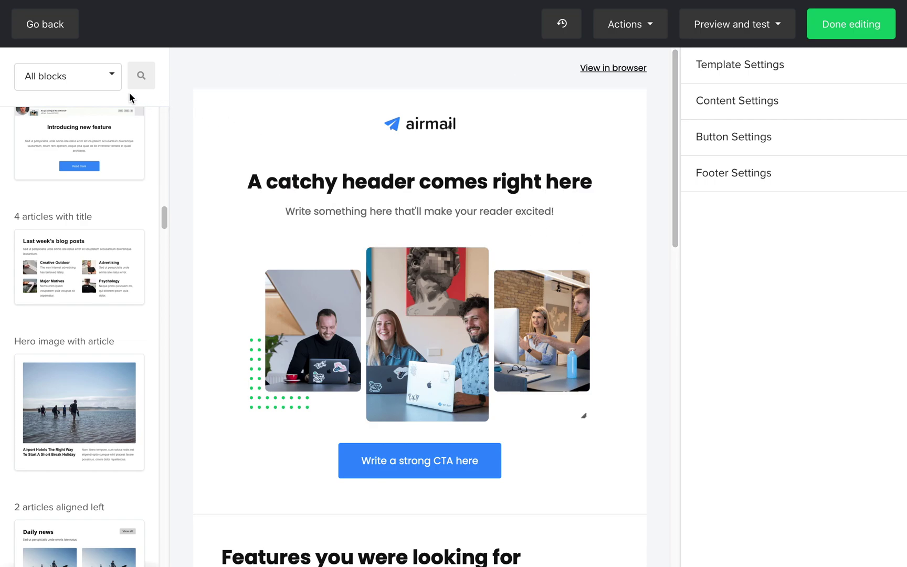
{"action": "left_click", "coordinate": [112, 79]}
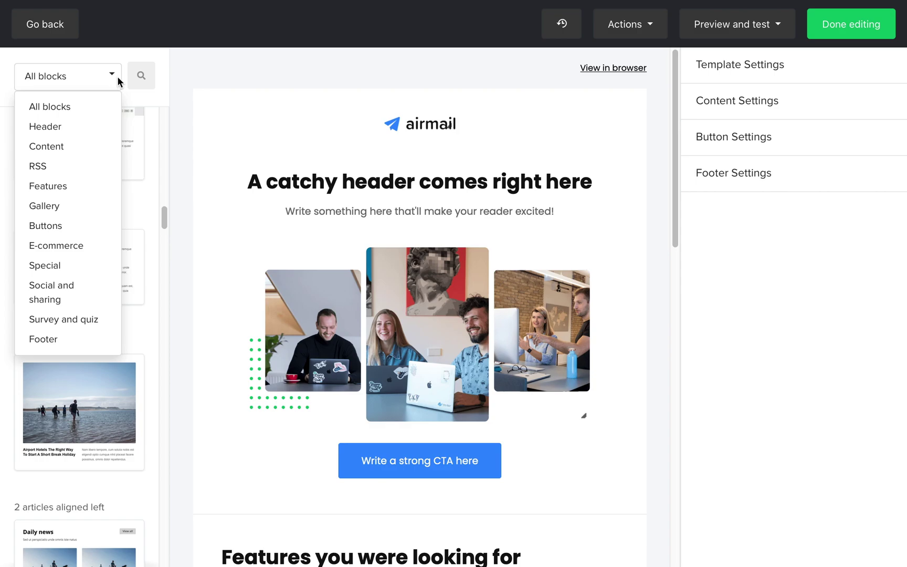
- Filter the block library to the Header blocks
{"action": "left_click", "coordinate": [45, 126]}
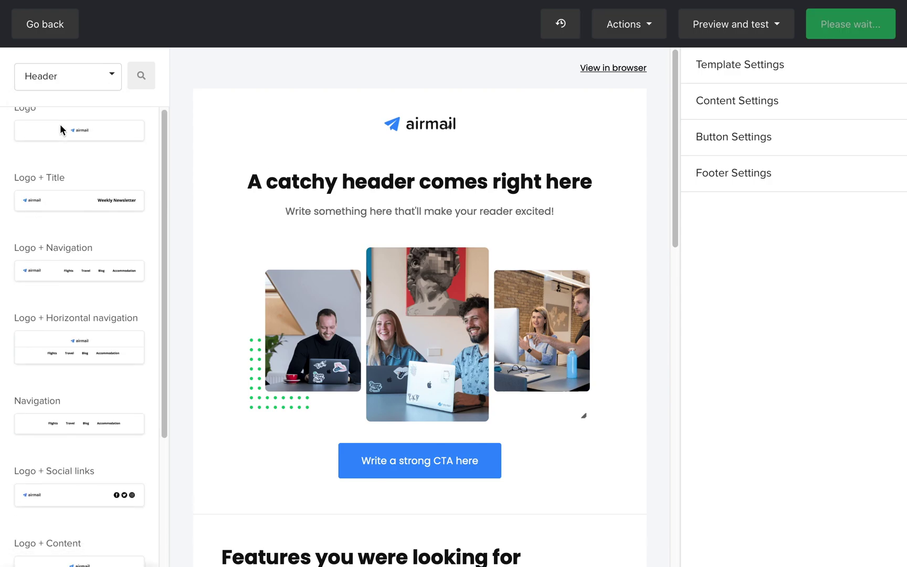
{"action": "scroll", "coordinate": [62, 130], "scroll_direction": "down", "scroll_amount": 3}
{"action": "scroll", "coordinate": [61, 130], "scroll_direction": "up", "scroll_amount": 4}
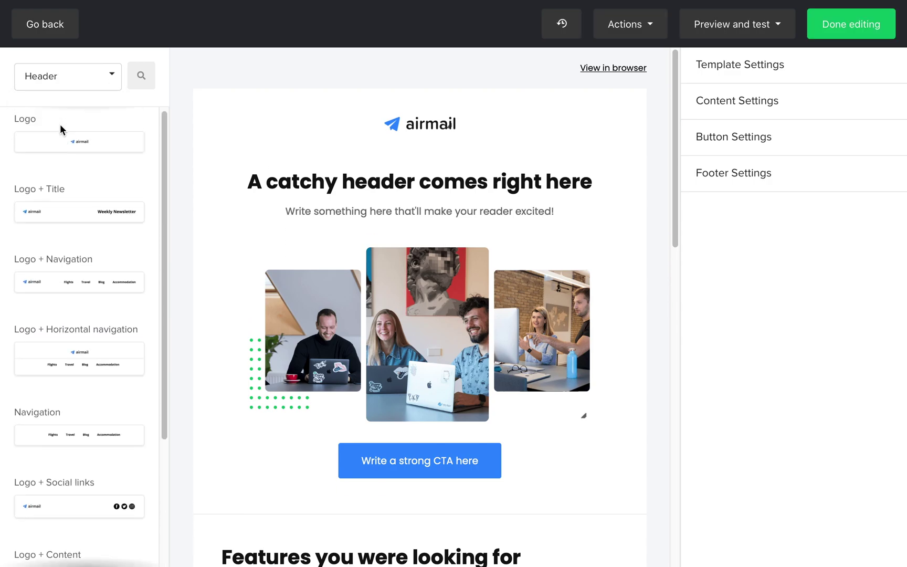
- Switch the block library to the Content blocks and scroll through them
{"action": "left_click", "coordinate": [111, 76]}
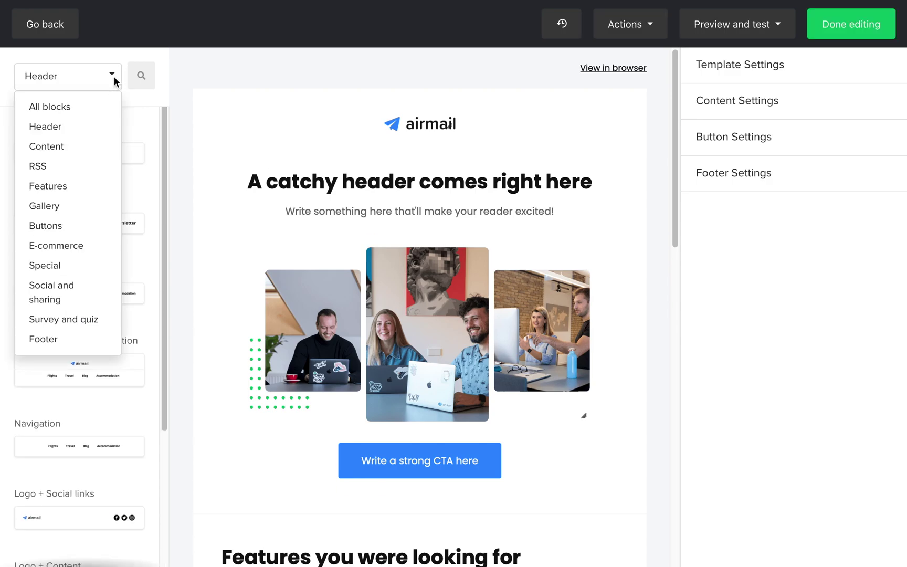
{"action": "left_click", "coordinate": [63, 147]}
{"action": "scroll", "coordinate": [75, 135], "scroll_direction": "down", "scroll_amount": 6}
{"action": "scroll", "coordinate": [74, 131], "scroll_direction": "down", "scroll_amount": 10}
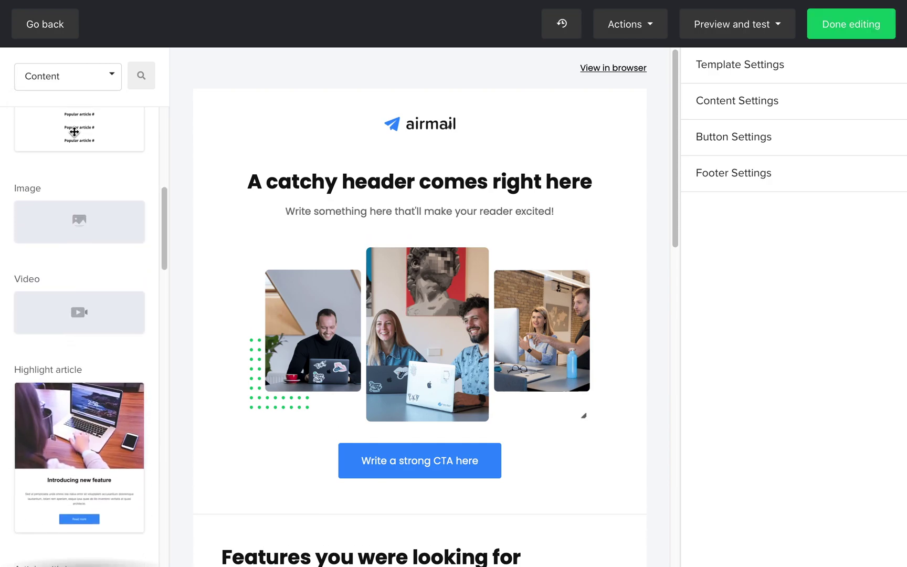
{"action": "scroll", "coordinate": [74, 131], "scroll_direction": "down", "scroll_amount": 10}
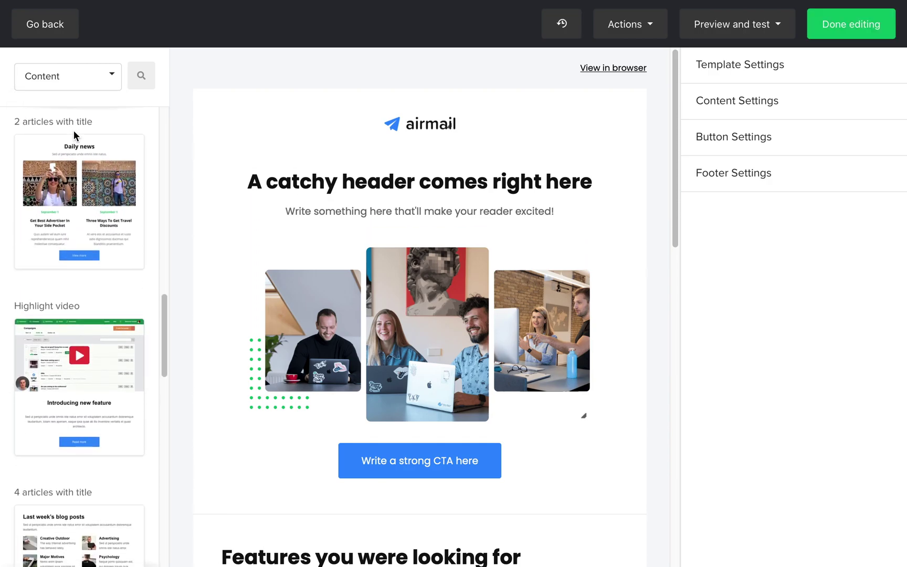
{"action": "scroll", "coordinate": [75, 136], "scroll_direction": "down", "scroll_amount": 10}
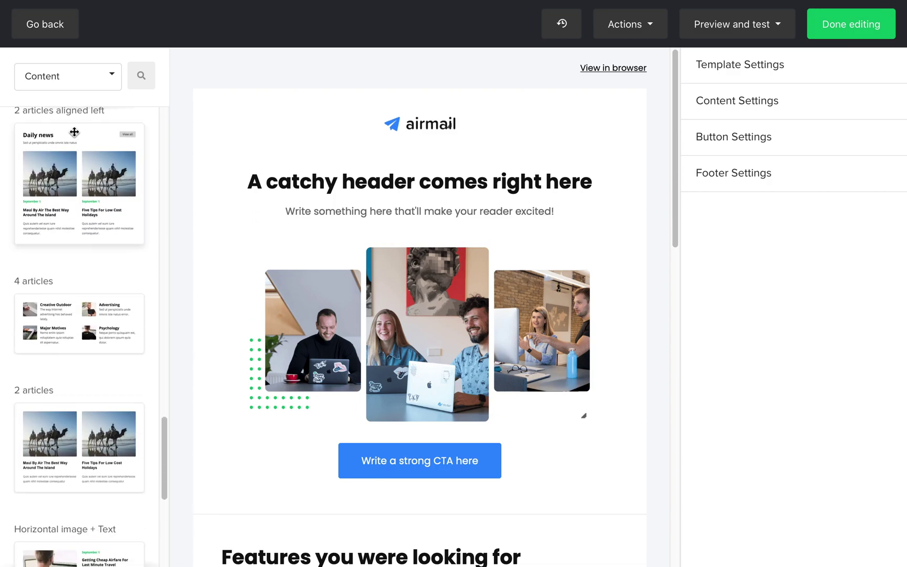
- Filter the block library down to the RSS blocks
{"action": "left_click", "coordinate": [111, 76]}
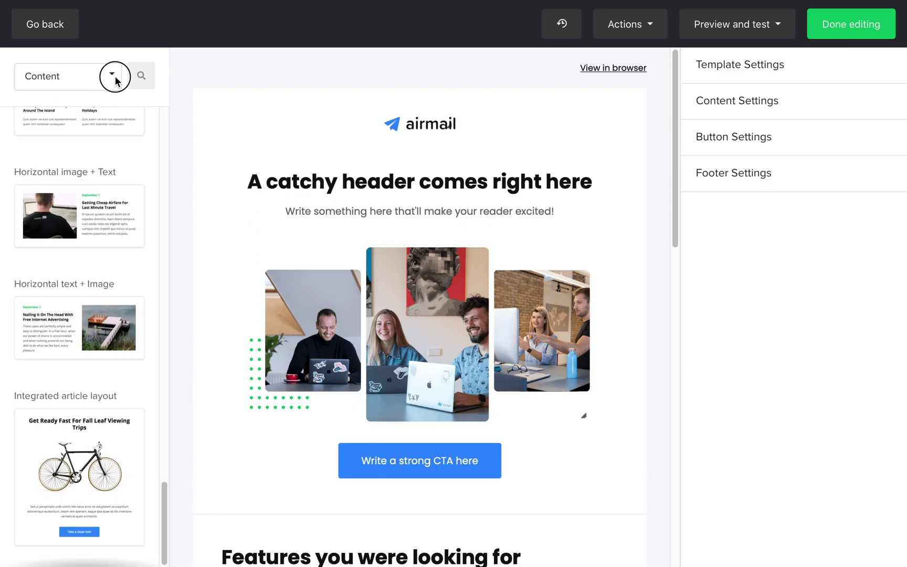
{"action": "left_click", "coordinate": [43, 169]}
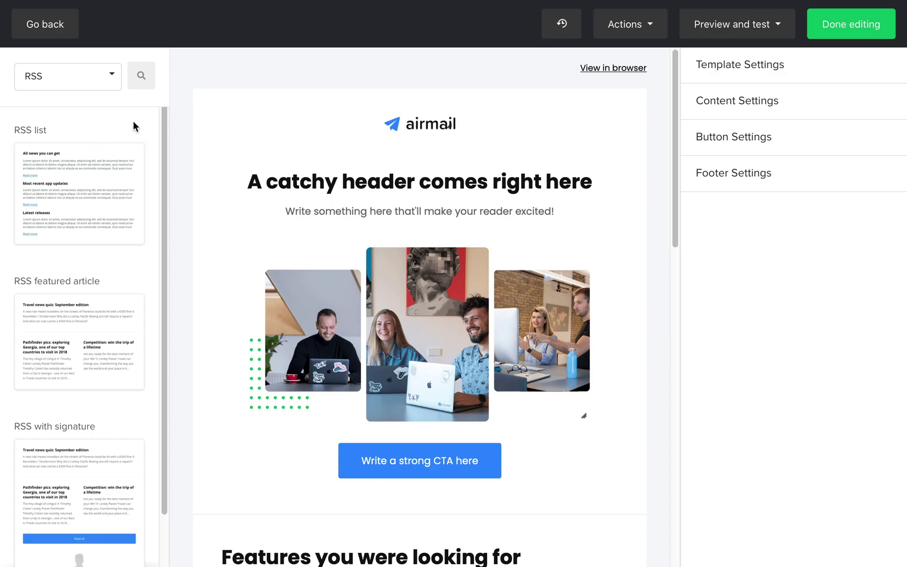
{"action": "scroll", "coordinate": [134, 124], "scroll_direction": "down", "scroll_amount": 2}
{"action": "scroll", "coordinate": [134, 122], "scroll_direction": "up", "scroll_amount": 2}
- Browse the Features blocks, then the Gallery blocks
{"action": "left_click", "coordinate": [111, 82]}
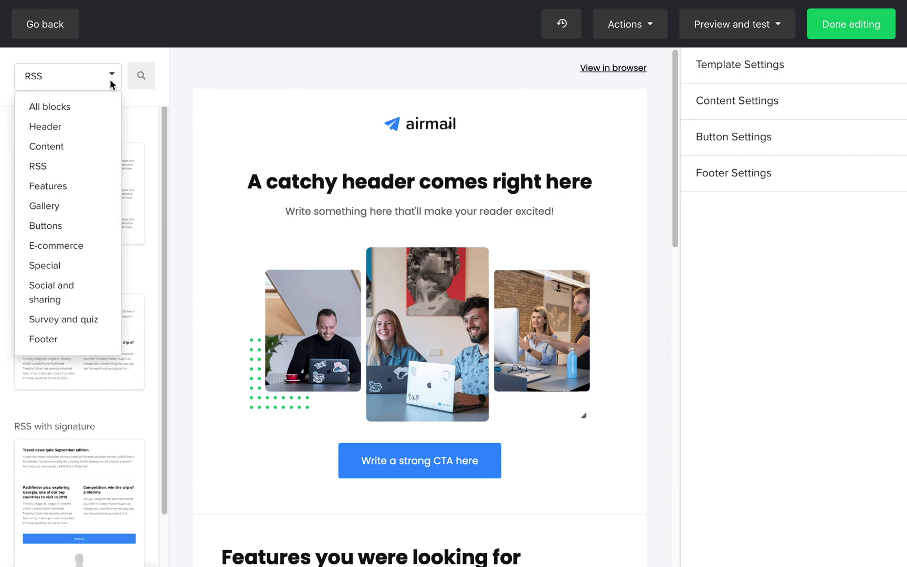
{"action": "left_click", "coordinate": [48, 187]}
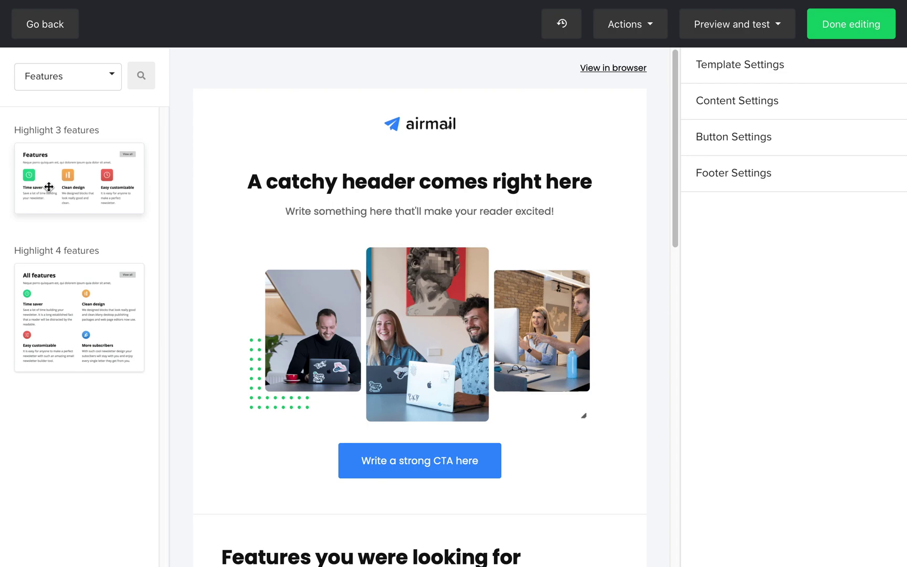
{"action": "left_click", "coordinate": [113, 74]}
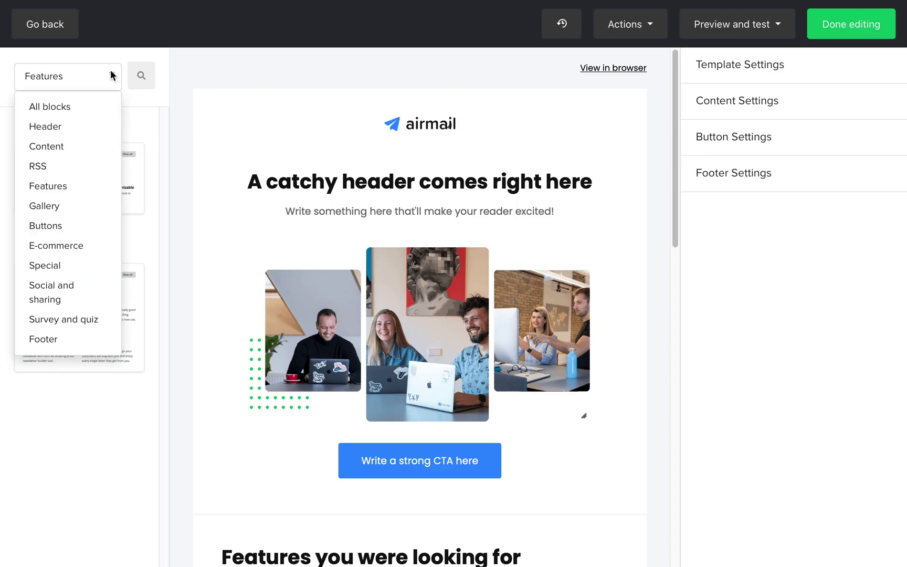
{"action": "left_click", "coordinate": [45, 206]}
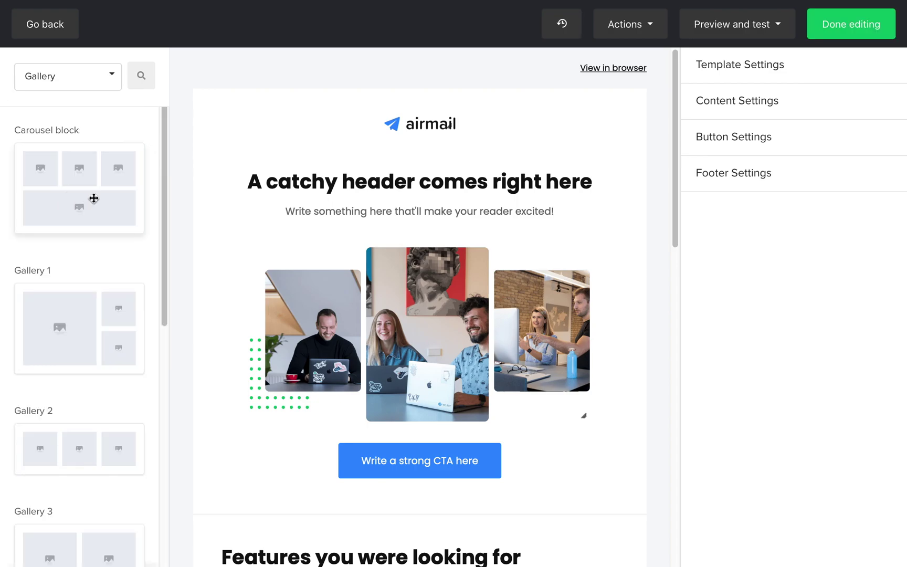
{"action": "scroll", "coordinate": [156, 205], "scroll_direction": "down", "scroll_amount": 1}
{"action": "scroll", "coordinate": [155, 202], "scroll_direction": "down", "scroll_amount": 5}
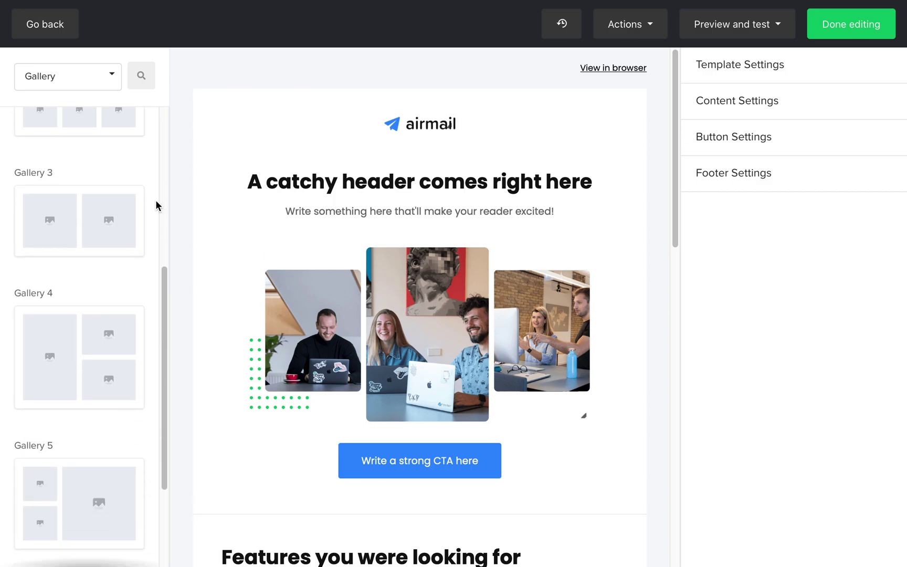
{"action": "scroll", "coordinate": [156, 201], "scroll_direction": "down", "scroll_amount": 3}
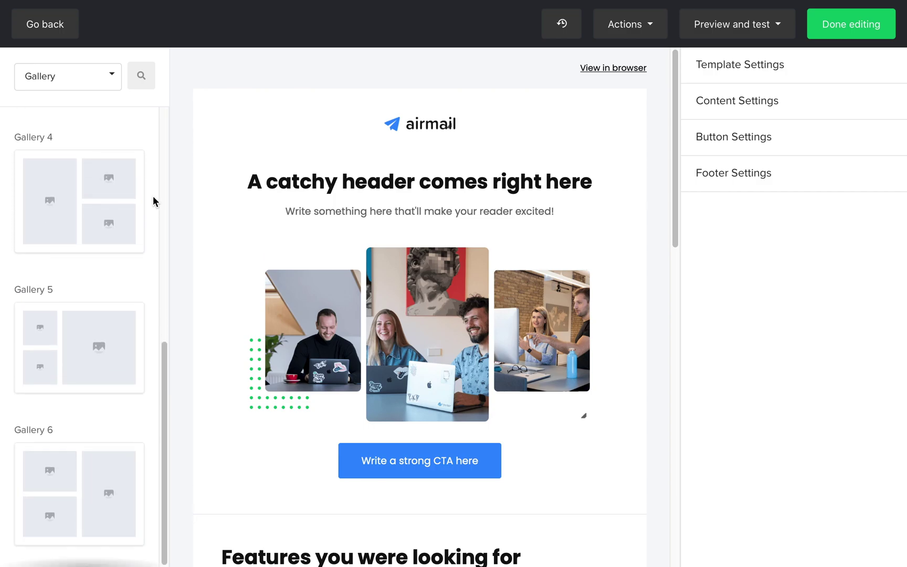
- Browse the Buttons blocks, then the E-commerce product blocks
{"action": "left_click", "coordinate": [109, 69]}
{"action": "left_click", "coordinate": [65, 225]}
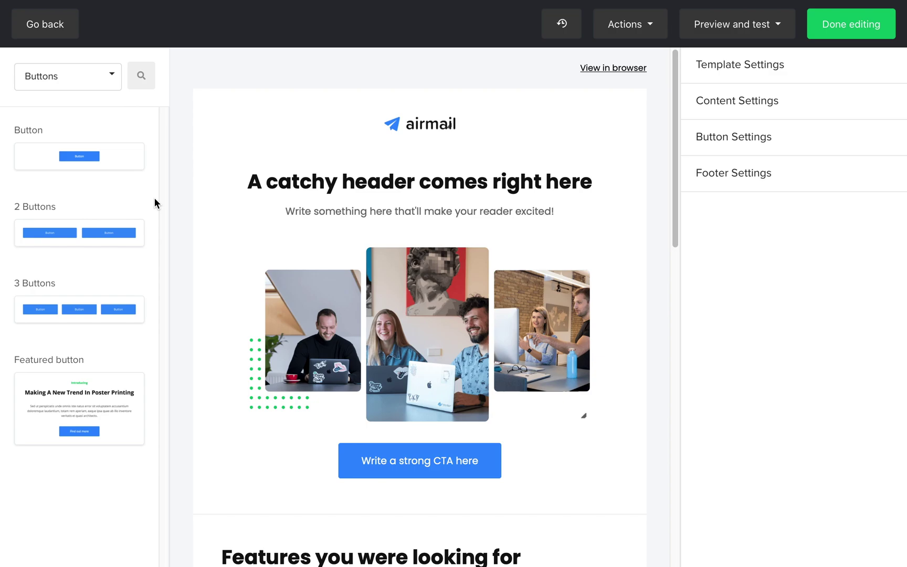
{"action": "left_click", "coordinate": [109, 78]}
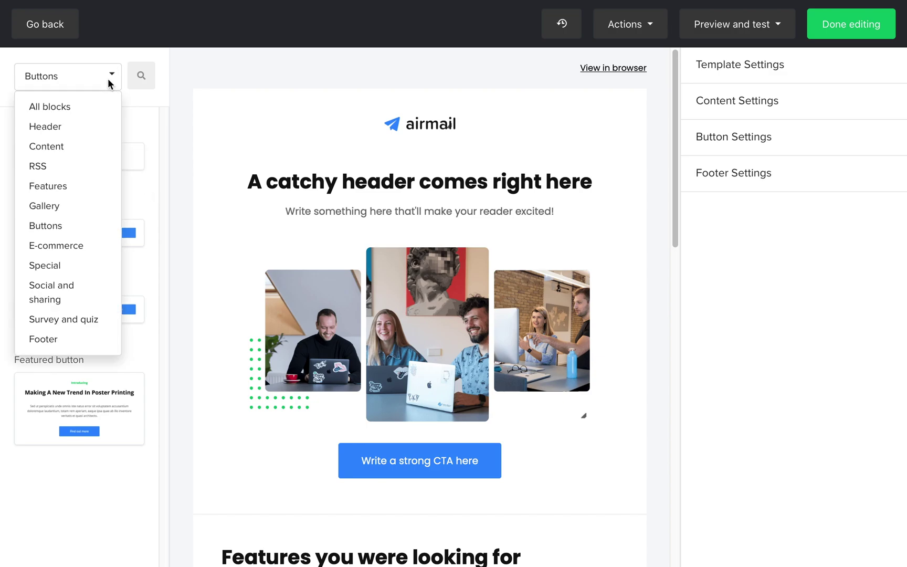
{"action": "left_click", "coordinate": [71, 246]}
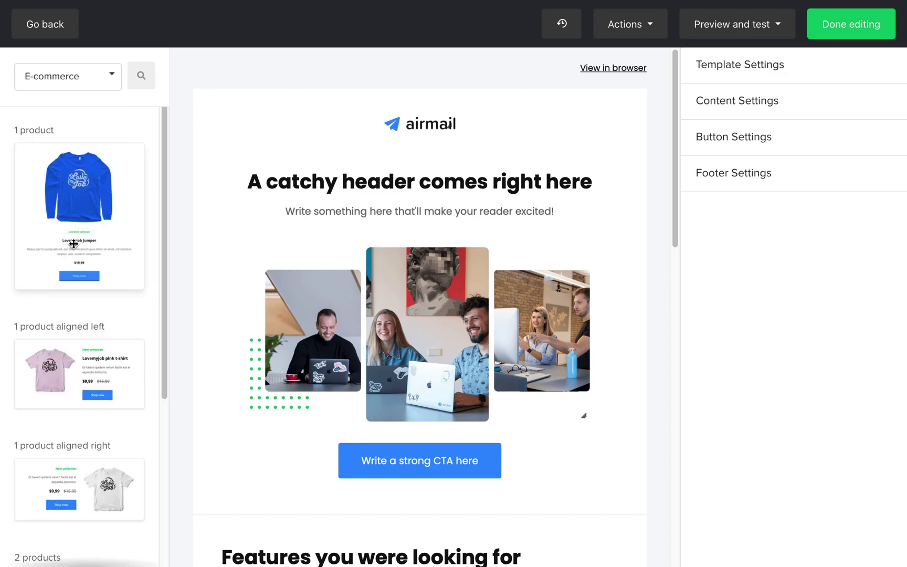
{"action": "scroll", "coordinate": [153, 239], "scroll_direction": "down", "scroll_amount": 4}
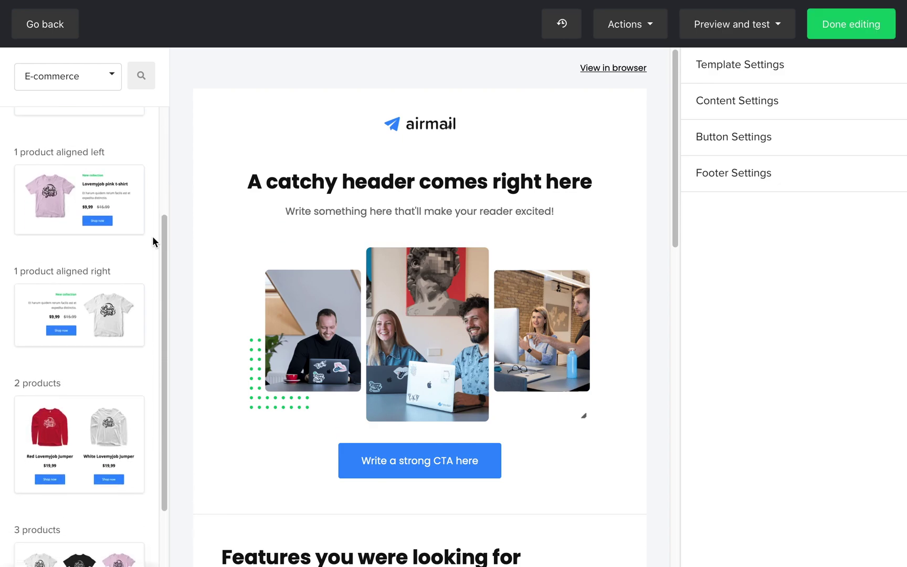
{"action": "scroll", "coordinate": [153, 241], "scroll_direction": "down", "scroll_amount": 2}
{"action": "scroll", "coordinate": [152, 240], "scroll_direction": "up", "scroll_amount": 6}
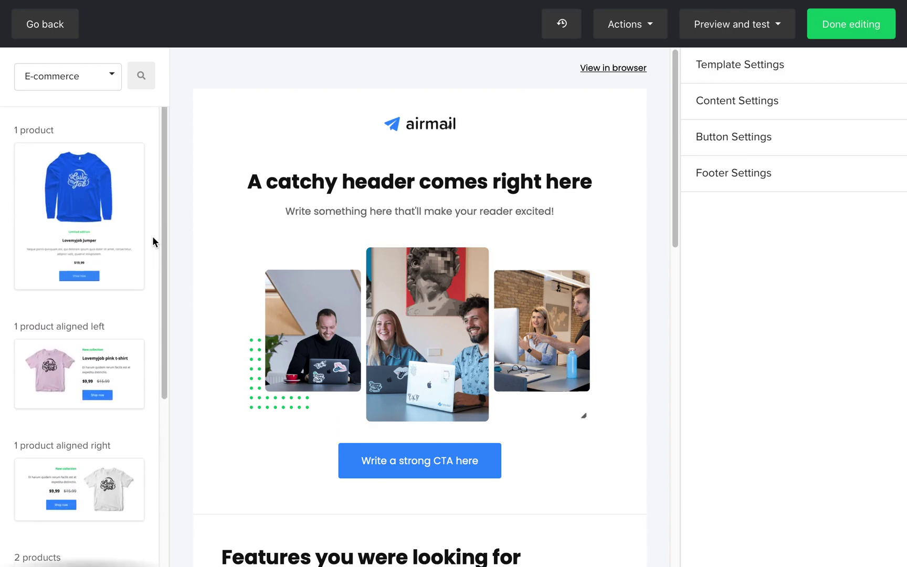
- Show the Special blocks and scroll through the whole list
{"action": "left_click", "coordinate": [111, 76]}
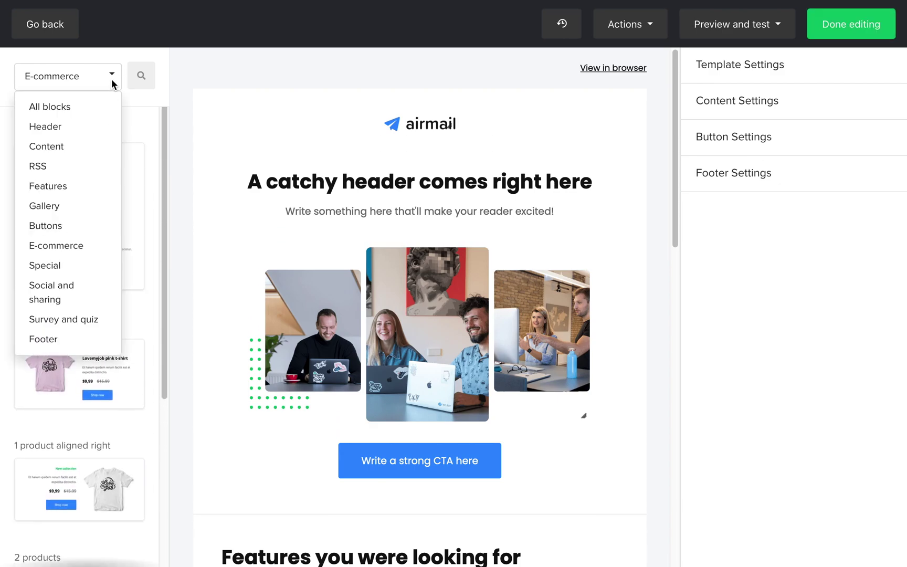
{"action": "left_click", "coordinate": [65, 268]}
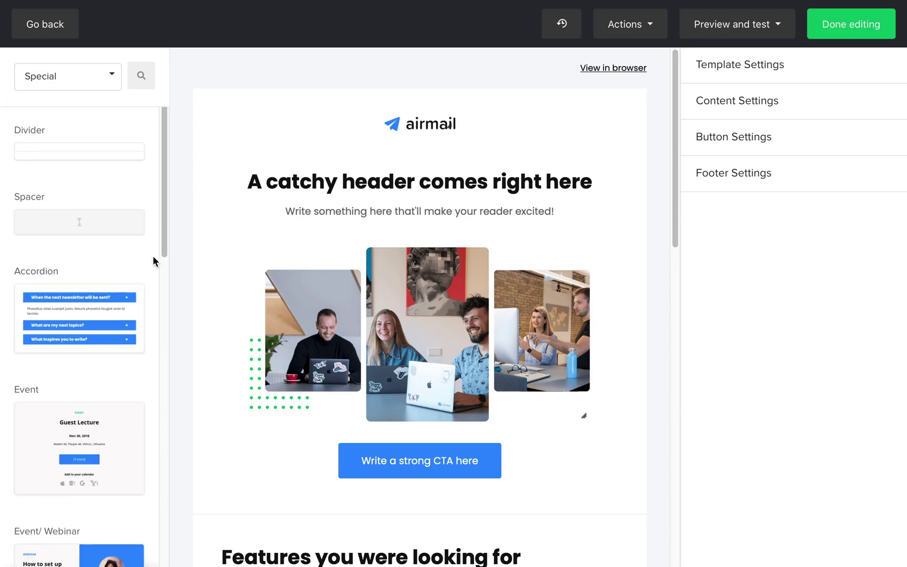
{"action": "scroll", "coordinate": [153, 261], "scroll_direction": "down", "scroll_amount": 3}
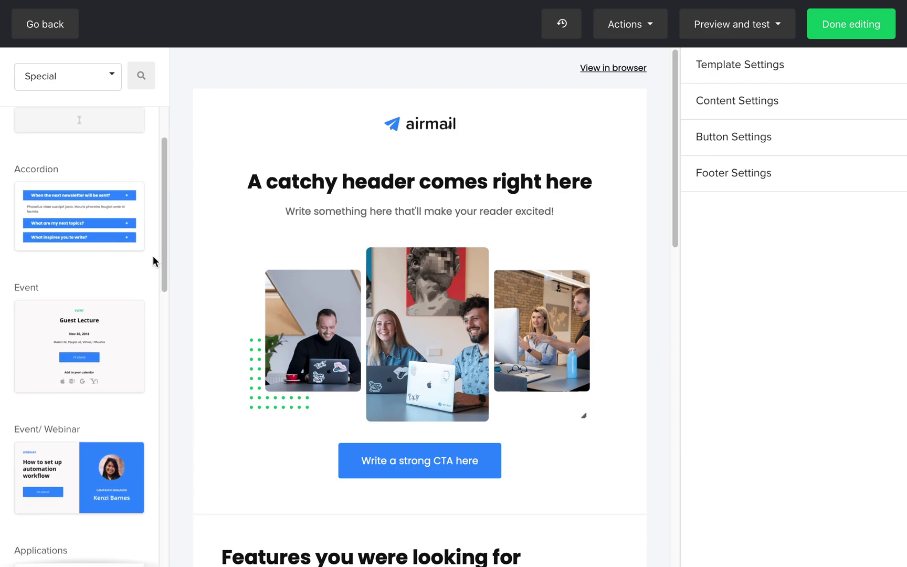
{"action": "scroll", "coordinate": [154, 261], "scroll_direction": "down", "scroll_amount": 4}
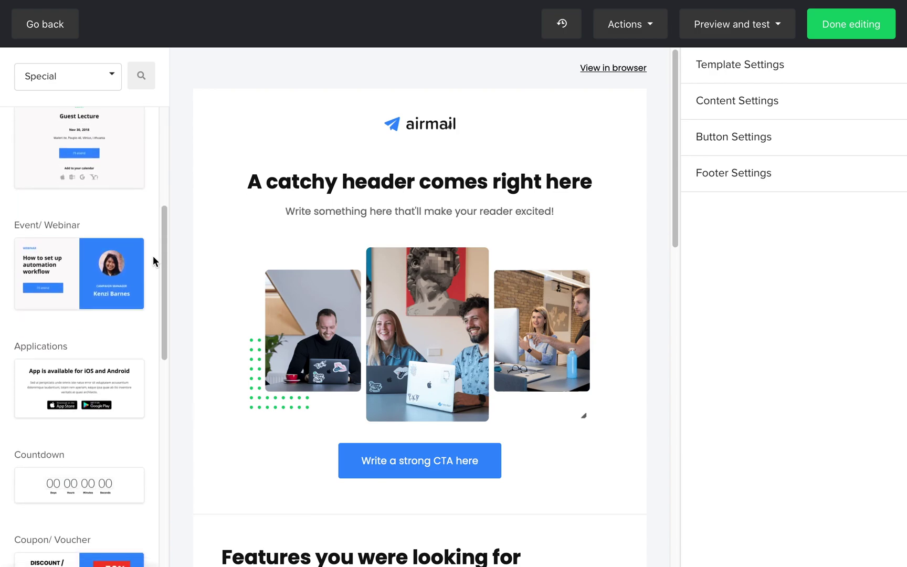
{"action": "scroll", "coordinate": [154, 261], "scroll_direction": "down", "scroll_amount": 4}
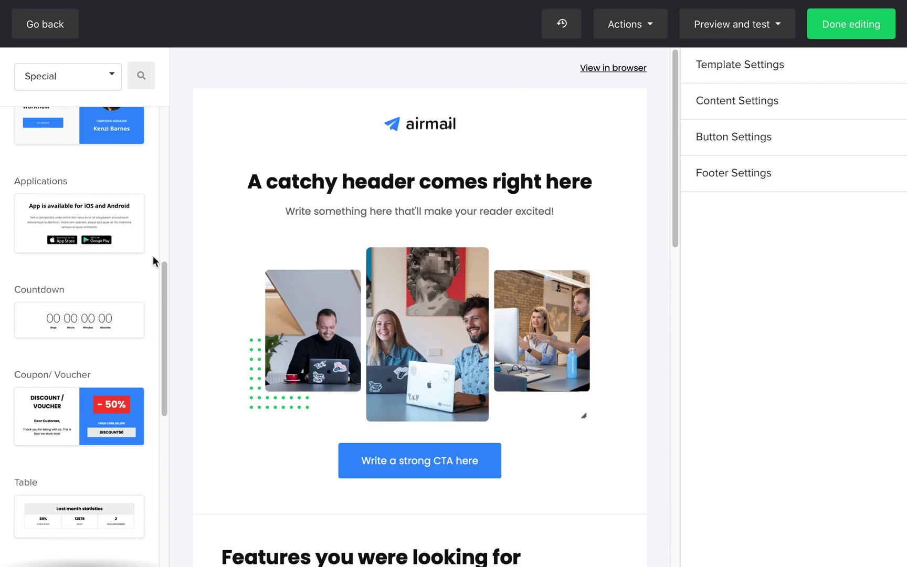
{"action": "scroll", "coordinate": [153, 261], "scroll_direction": "down", "scroll_amount": 4}
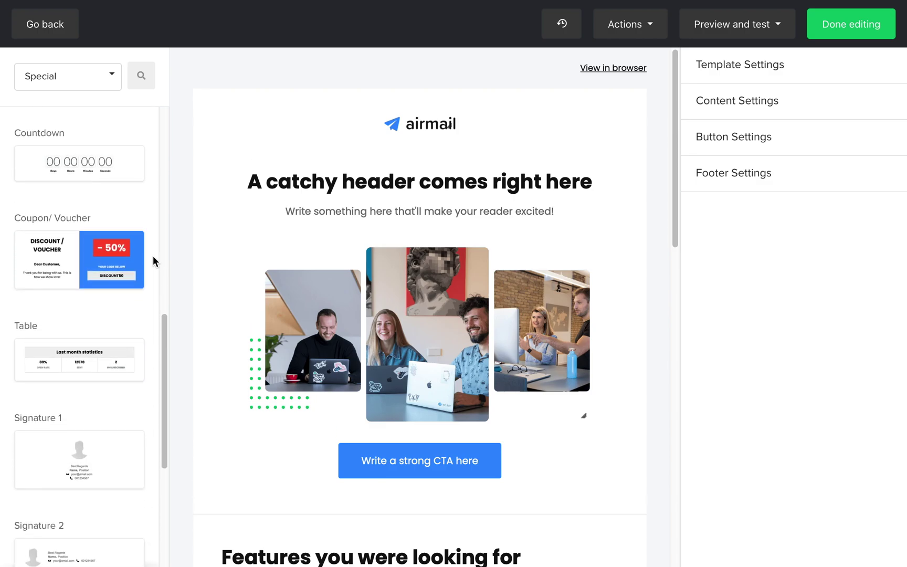
{"action": "scroll", "coordinate": [153, 261], "scroll_direction": "down", "scroll_amount": 3}
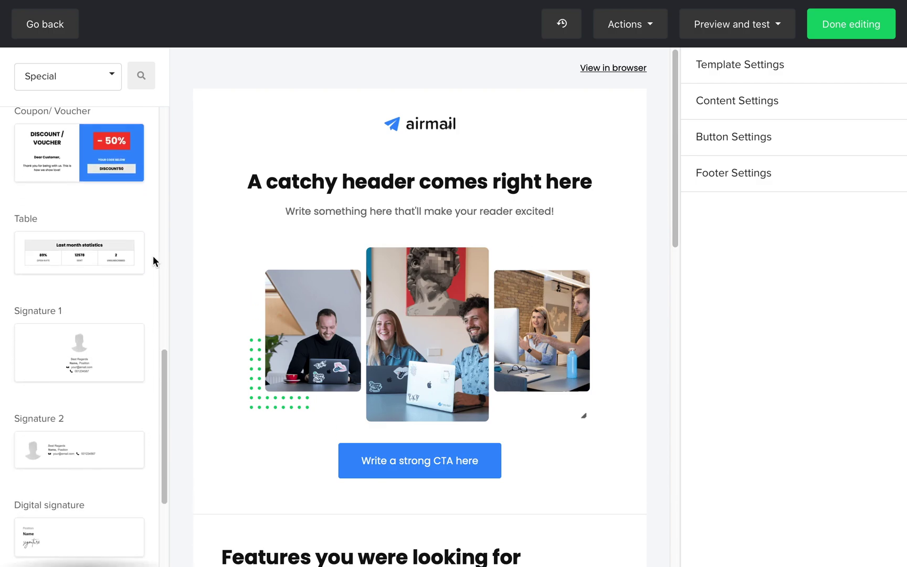
{"action": "scroll", "coordinate": [153, 261], "scroll_direction": "down", "scroll_amount": 2}
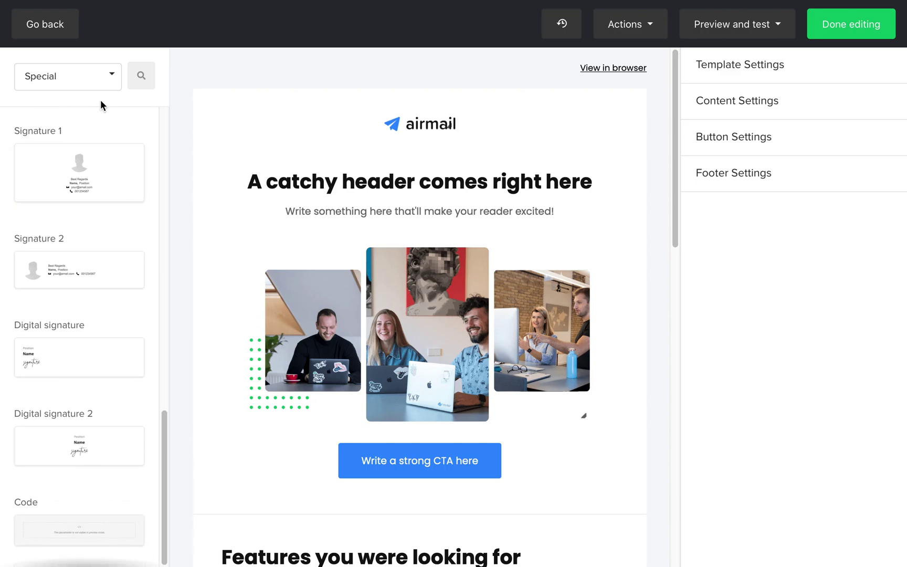
{"action": "left_click", "coordinate": [108, 72]}
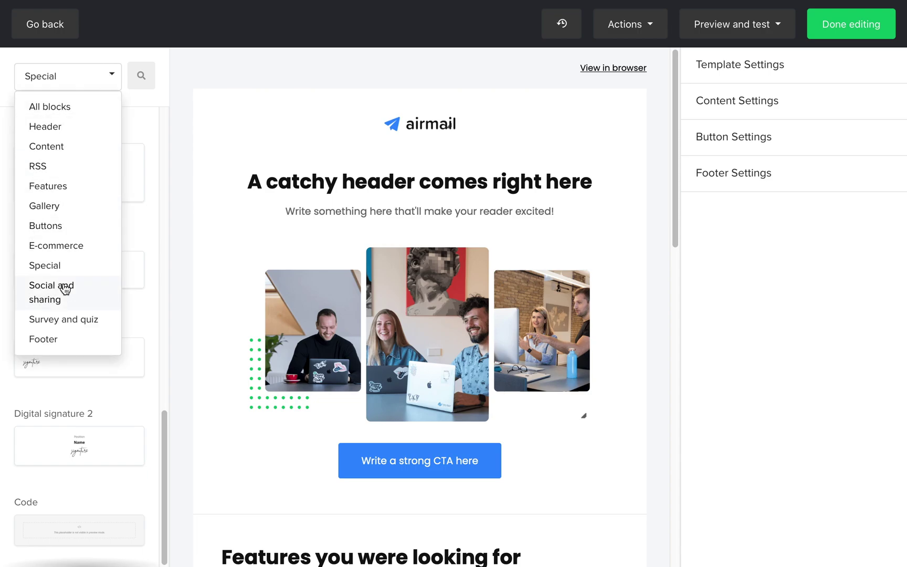
- Show the Social and sharing blocks and scroll through them
{"action": "left_click", "coordinate": [65, 290]}
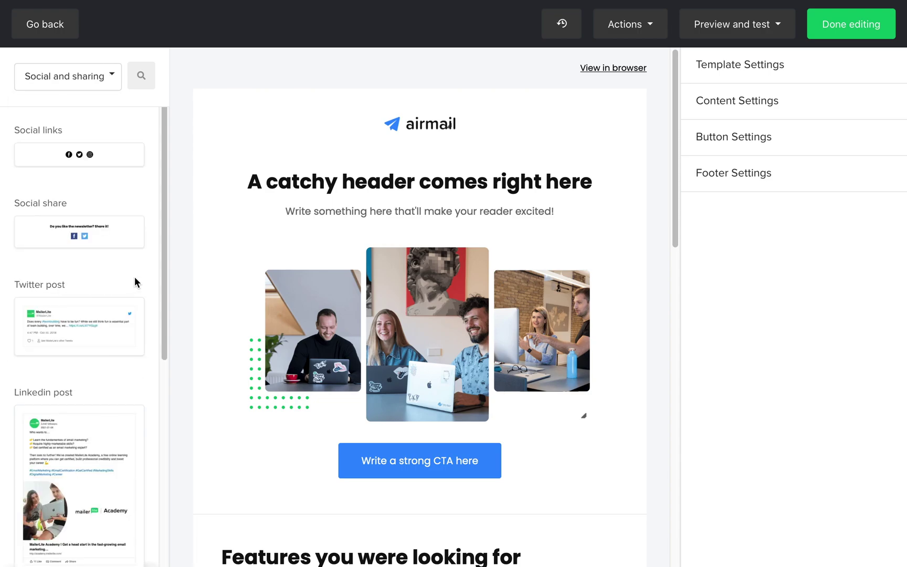
{"action": "scroll", "coordinate": [156, 278], "scroll_direction": "down", "scroll_amount": 3}
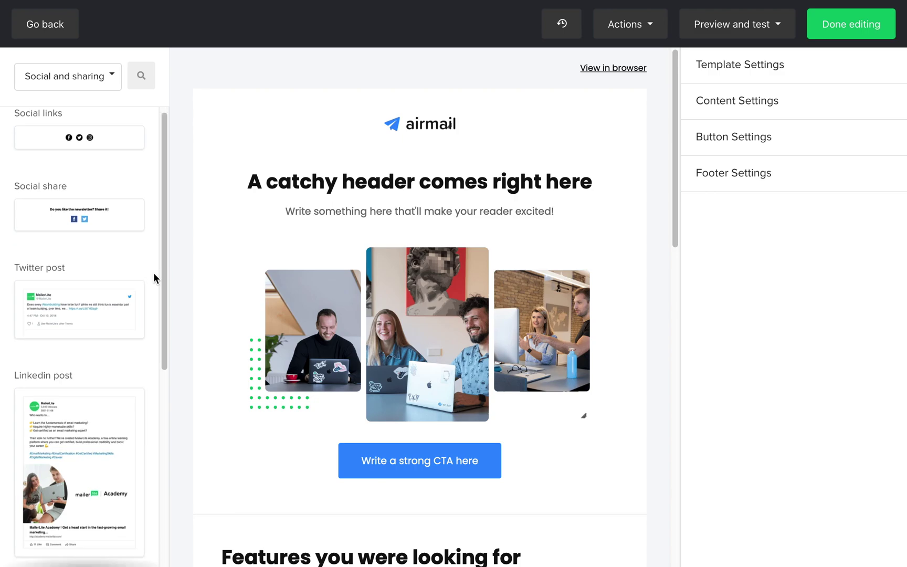
{"action": "scroll", "coordinate": [156, 278], "scroll_direction": "down", "scroll_amount": 1}
{"action": "scroll", "coordinate": [155, 279], "scroll_direction": "down", "scroll_amount": 4}
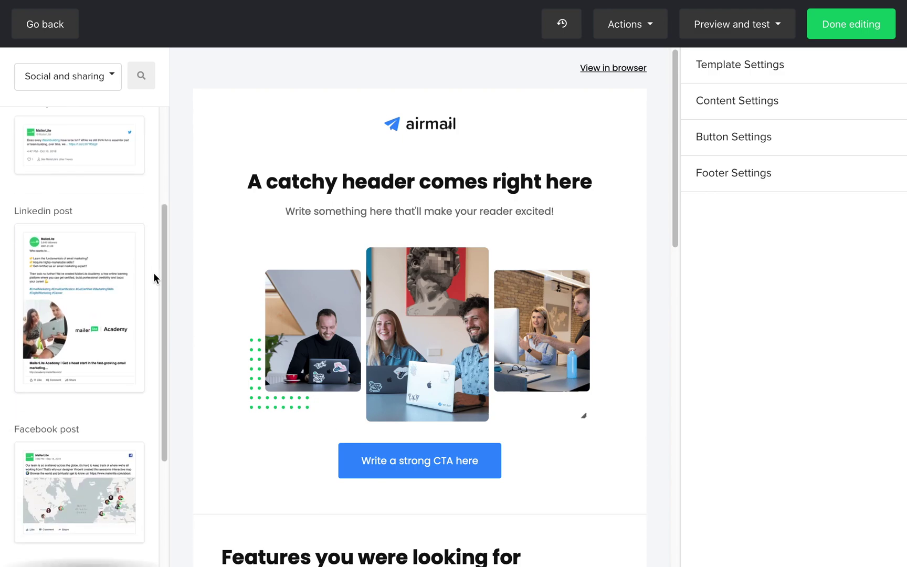
{"action": "scroll", "coordinate": [156, 278], "scroll_direction": "down", "scroll_amount": 2}
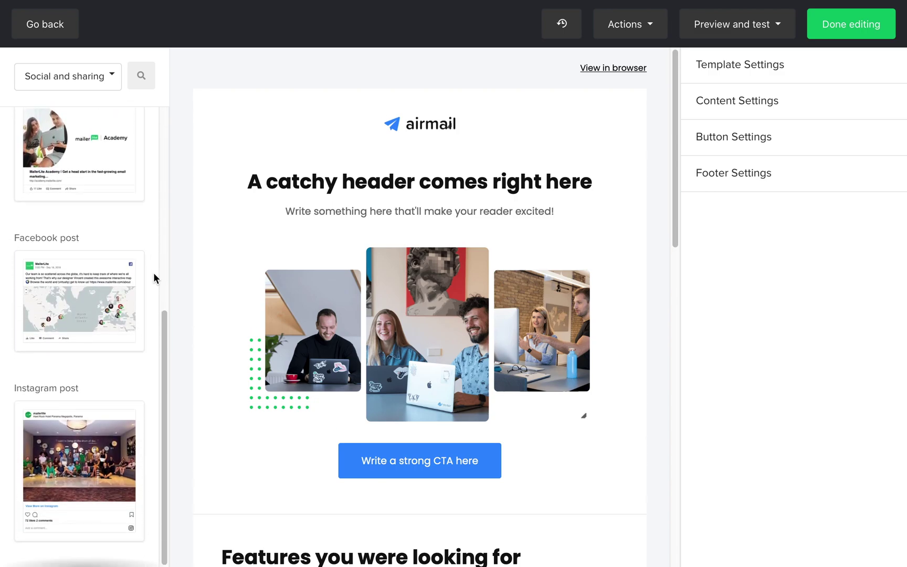
{"action": "scroll", "coordinate": [155, 278], "scroll_direction": "up", "scroll_amount": 7}
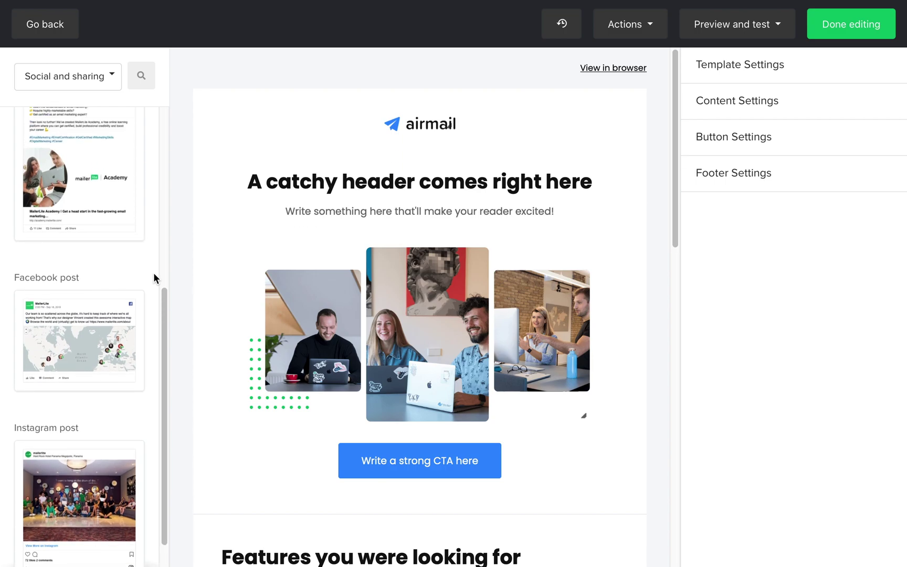
{"action": "scroll", "coordinate": [155, 278], "scroll_direction": "up", "scroll_amount": 3}
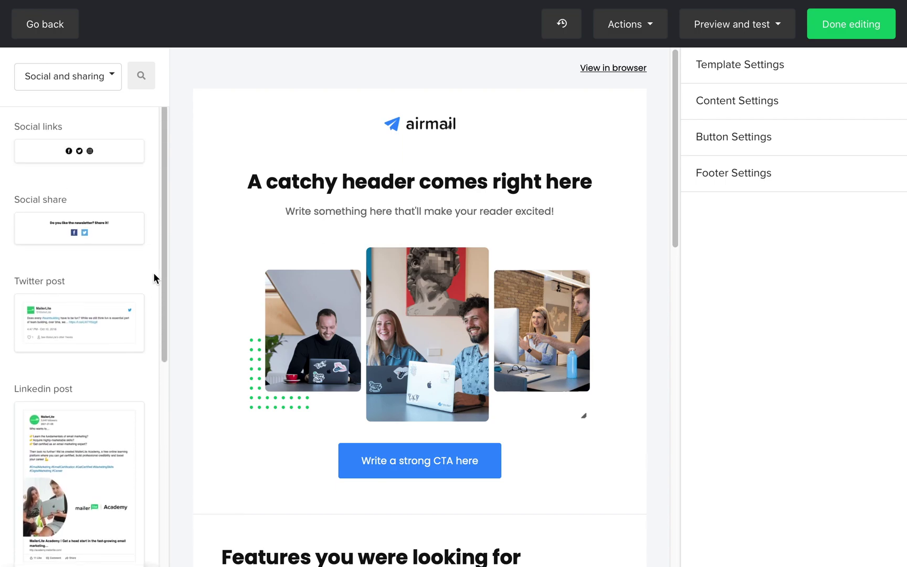
- Filter the block library to the Survey and quiz blocks
{"action": "left_click", "coordinate": [87, 85]}
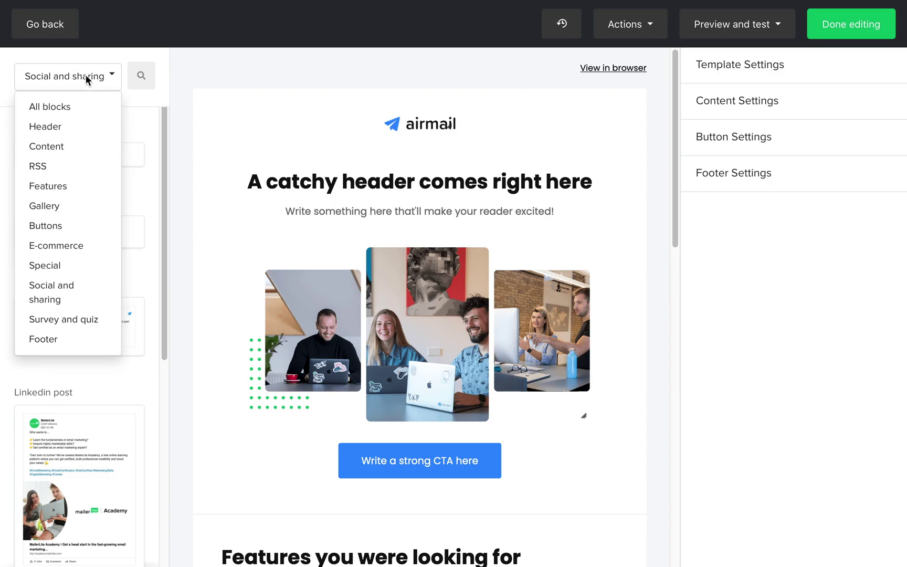
{"action": "left_click", "coordinate": [64, 321]}
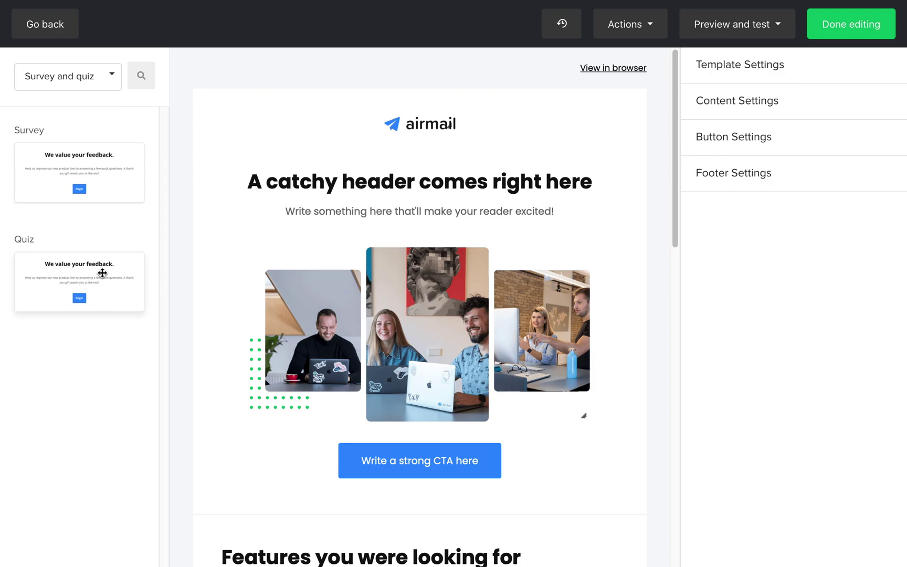
{"action": "left_click", "coordinate": [105, 76]}
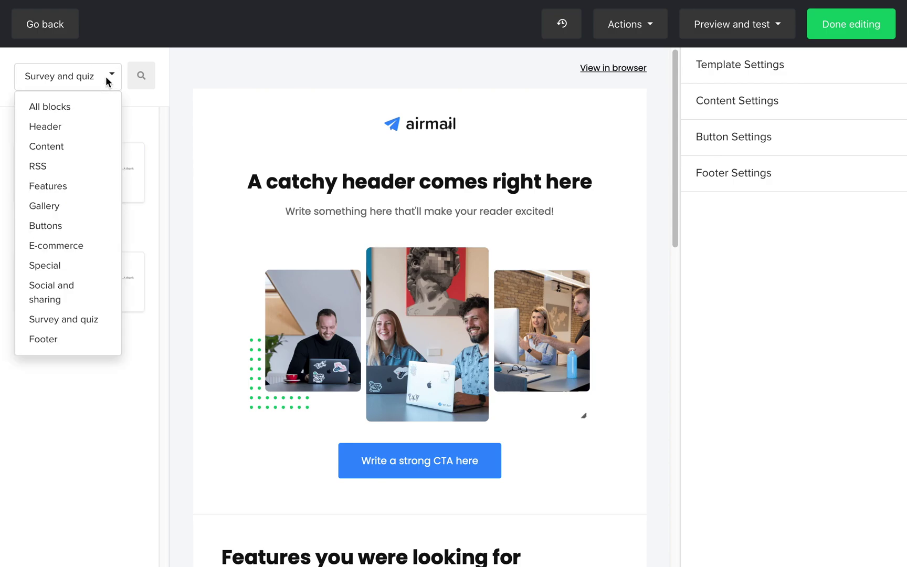
- Pick the Footer category to list Footer 1 through Footer 4
{"action": "left_click", "coordinate": [43, 339]}
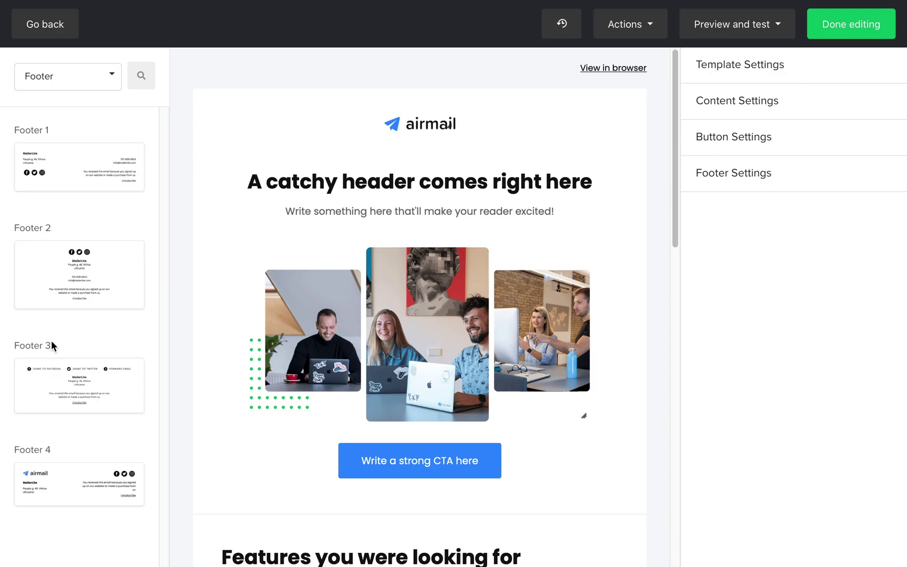
{"action": "left_click", "coordinate": [741, 67]}
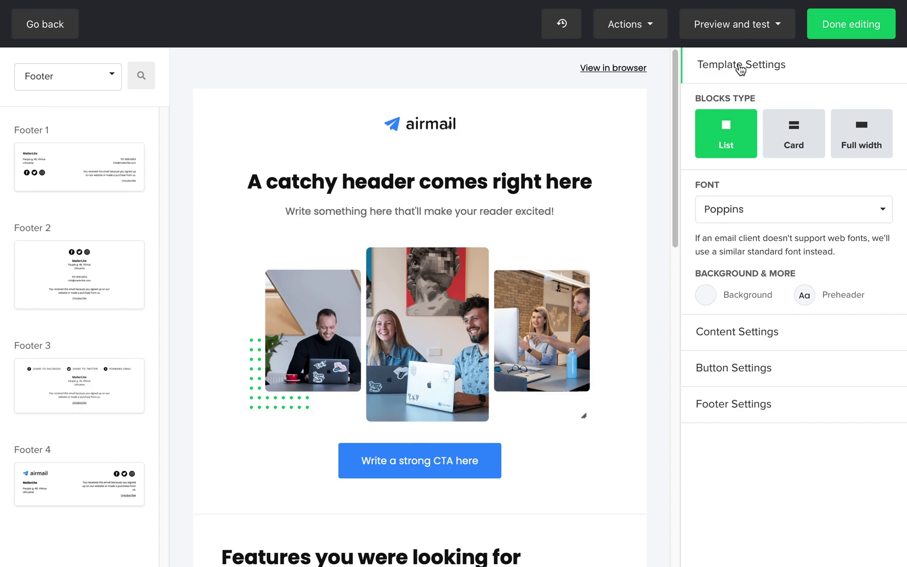
{"action": "left_click", "coordinate": [730, 66]}
{"action": "left_click", "coordinate": [725, 104]}
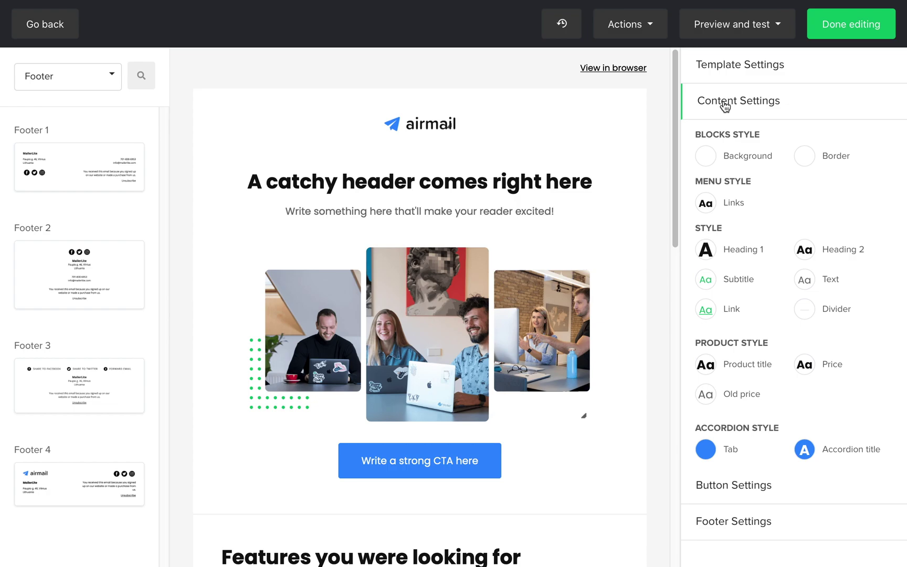
{"action": "left_click", "coordinate": [740, 100]}
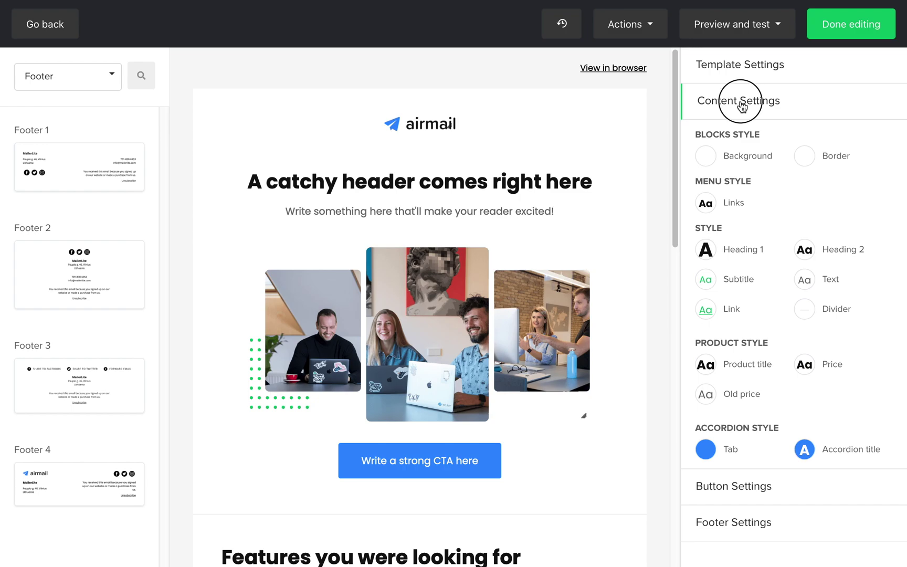
{"action": "left_click", "coordinate": [742, 141]}
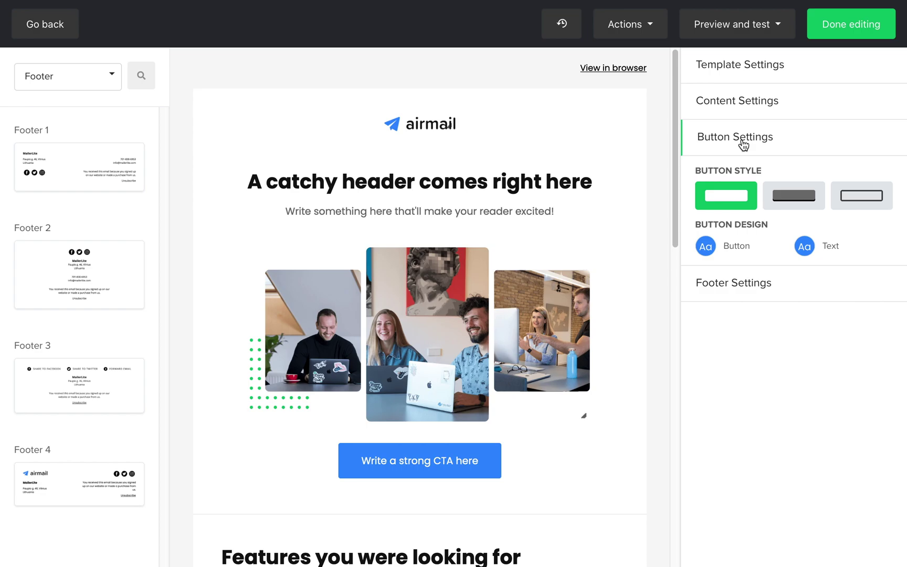
{"action": "left_click", "coordinate": [743, 144]}
{"action": "left_click", "coordinate": [743, 176]}
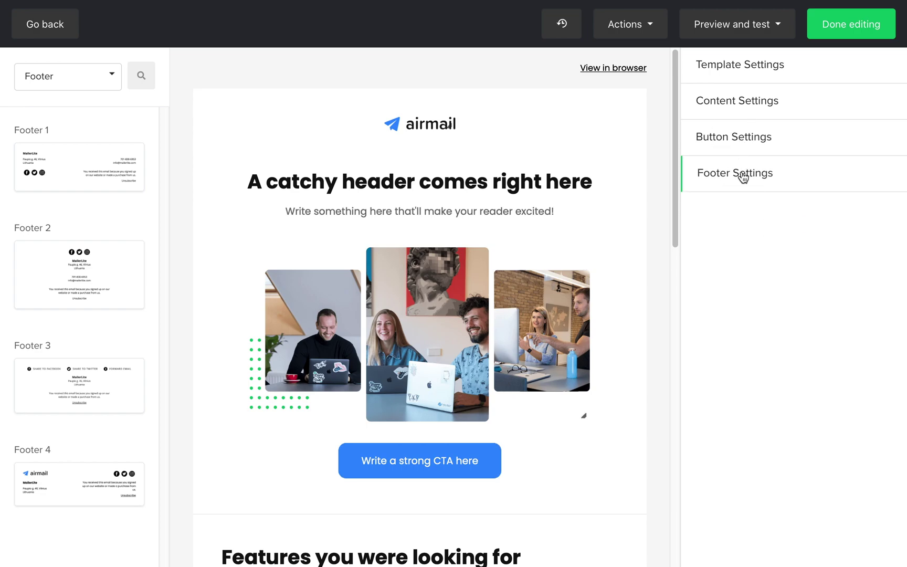
- Enter 'Preheader' as the preheader text and untick Include in email body
{"action": "left_click", "coordinate": [743, 175]}
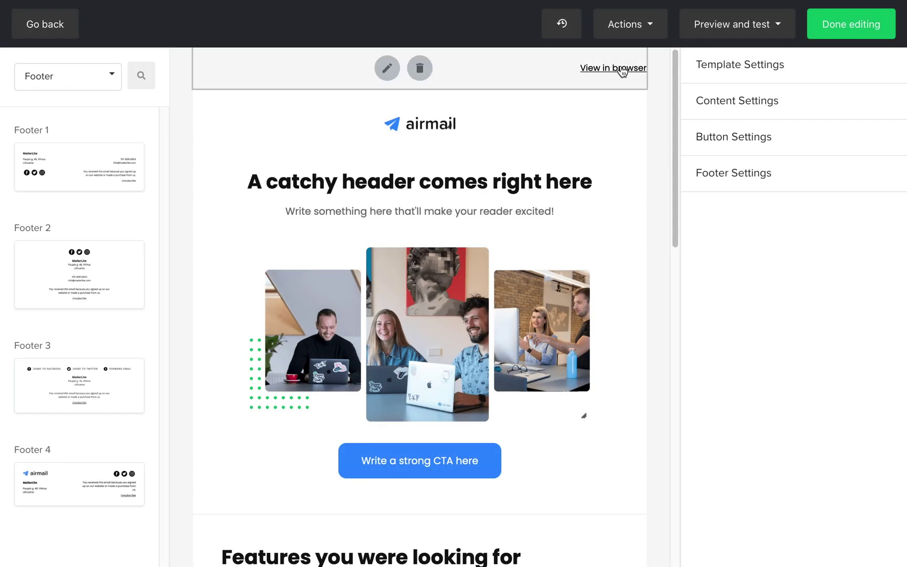
{"action": "left_click", "coordinate": [387, 68]}
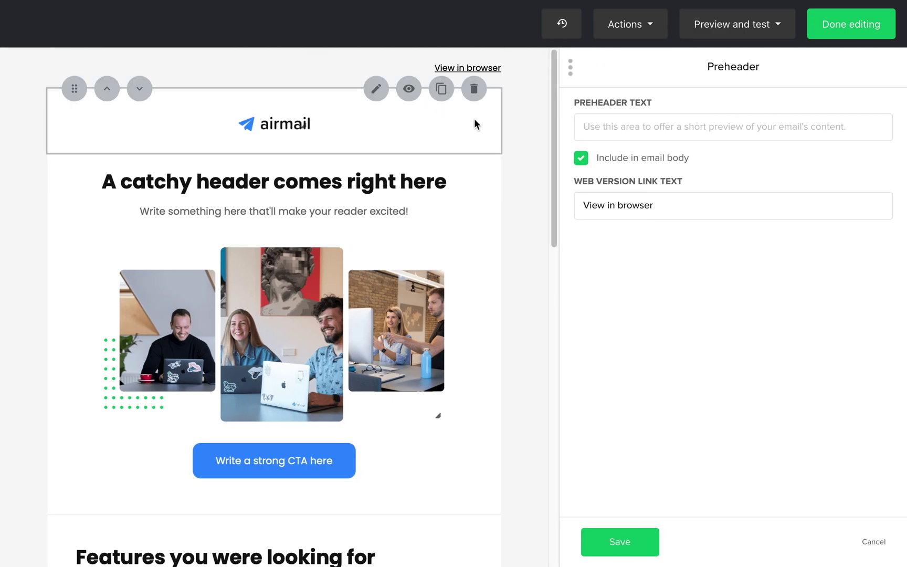
{"action": "type", "text": "Prehe"}
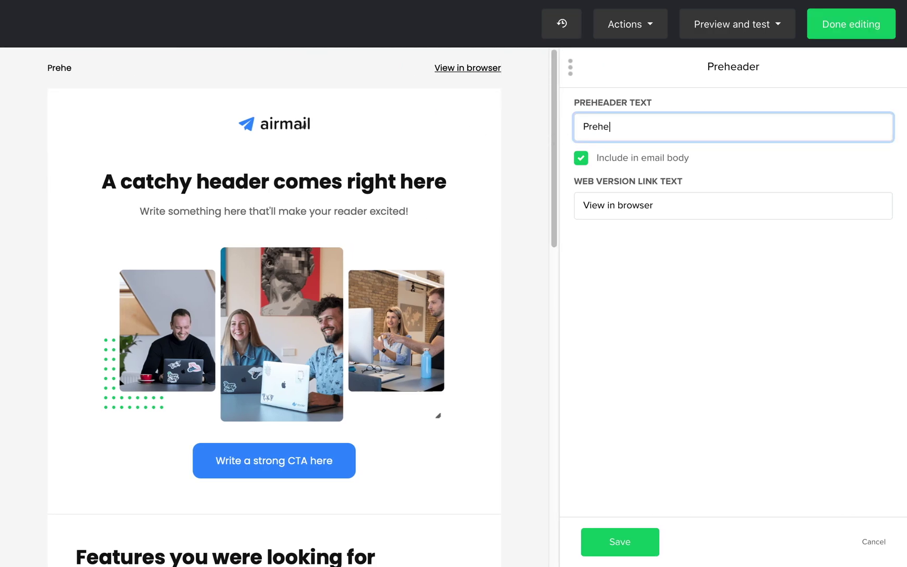
{"action": "type", "text": "ader"}
{"action": "left_click", "coordinate": [581, 158]}
{"action": "left_click", "coordinate": [581, 158]}
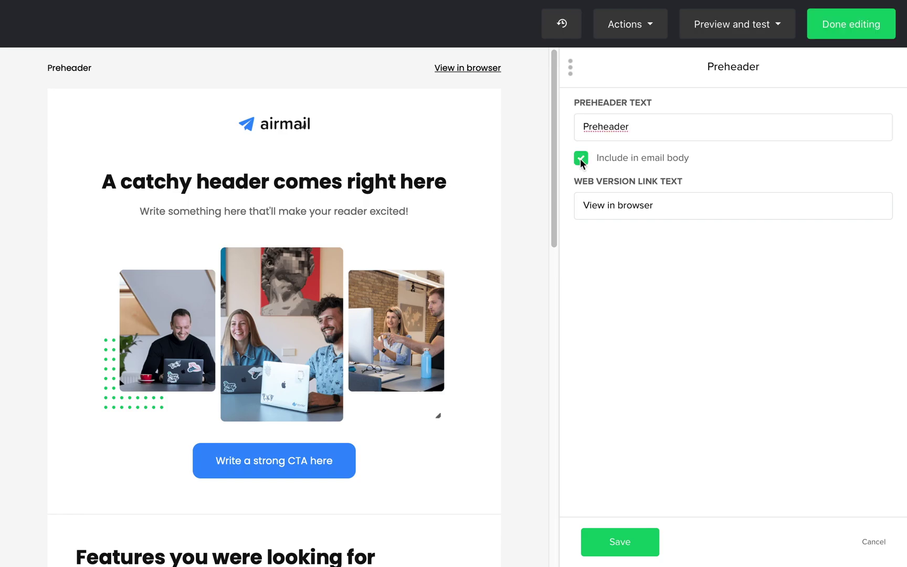
{"action": "left_click", "coordinate": [580, 159]}
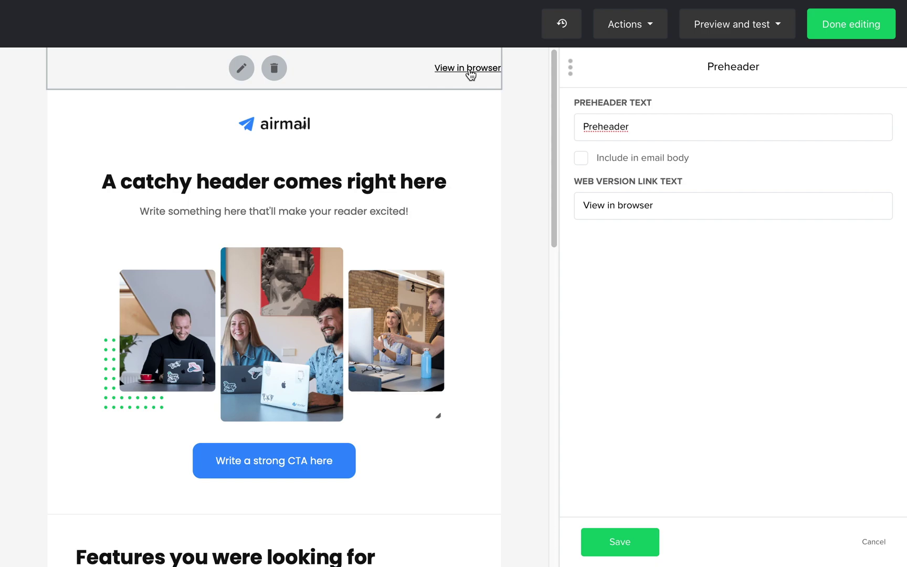
{"action": "mouse_move", "coordinate": [461, 99]}
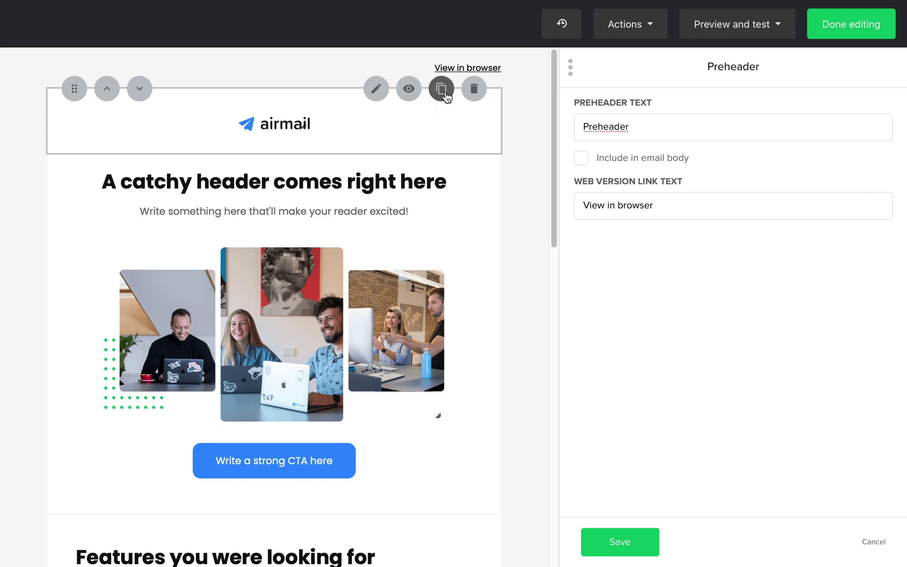
- Set the logo block's recipients to the Book club, Dog lovers and Foodie groups and save
{"action": "left_click", "coordinate": [443, 94]}
{"action": "left_click", "coordinate": [474, 153]}
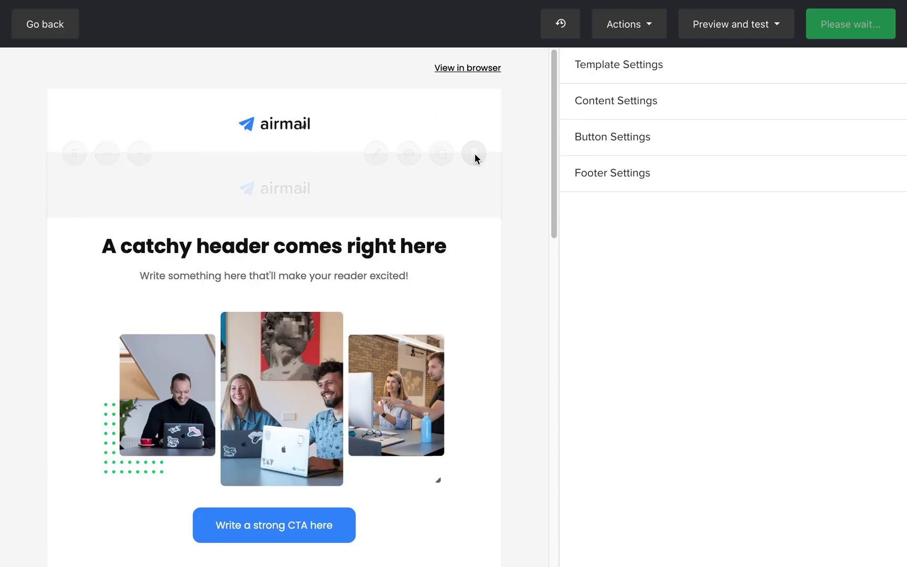
{"action": "left_click", "coordinate": [555, 89]}
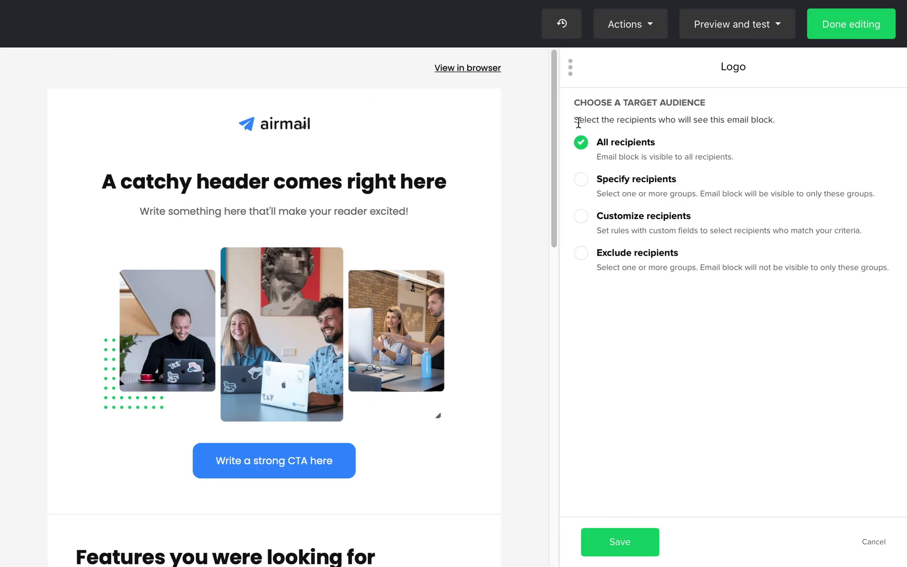
{"action": "left_click", "coordinate": [580, 179]}
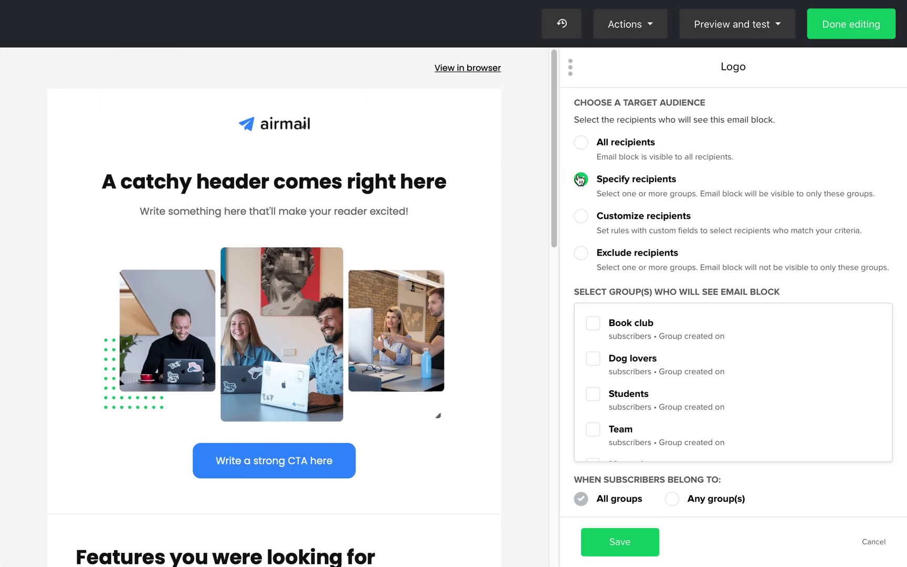
{"action": "left_click", "coordinate": [593, 323]}
{"action": "left_click", "coordinate": [594, 362]}
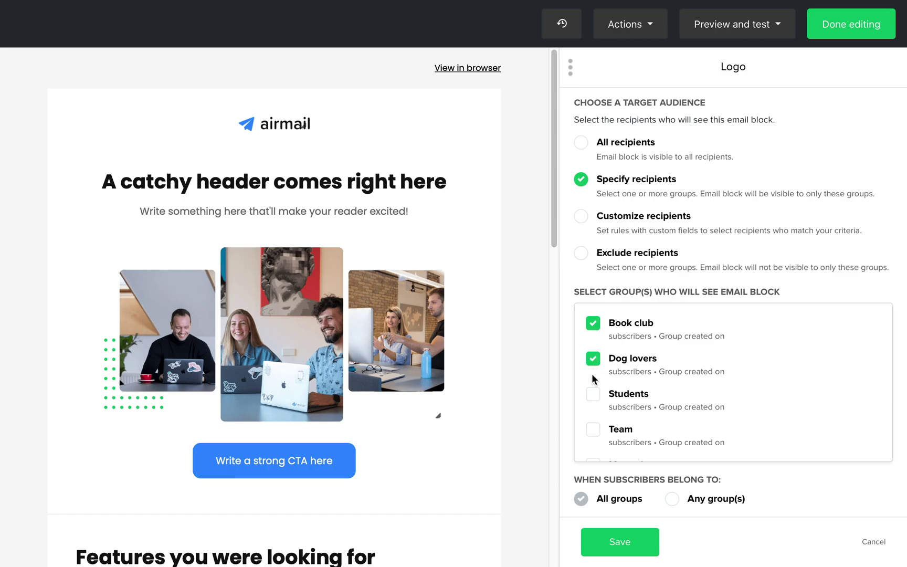
{"action": "left_click", "coordinate": [594, 397]}
{"action": "scroll", "coordinate": [630, 403], "scroll_direction": "down", "scroll_amount": 5}
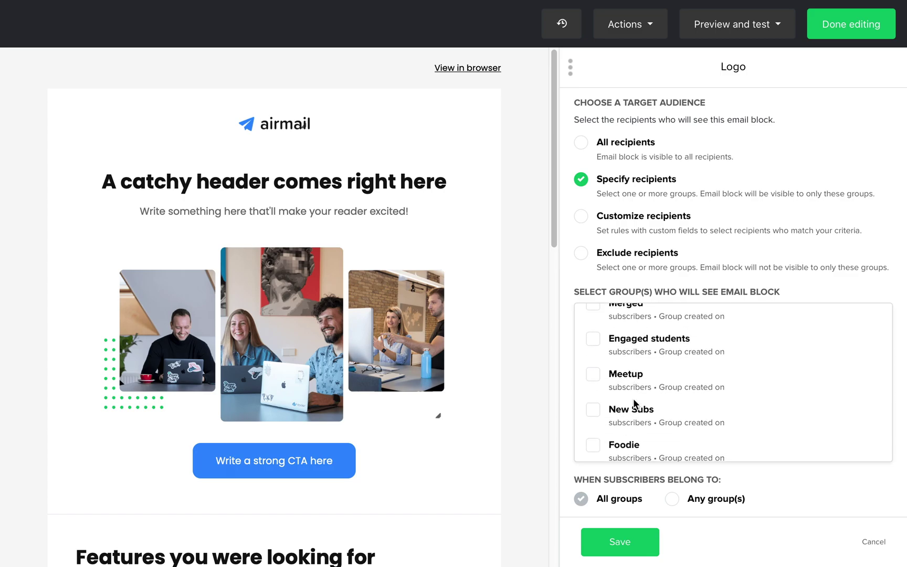
{"action": "left_click", "coordinate": [593, 431]}
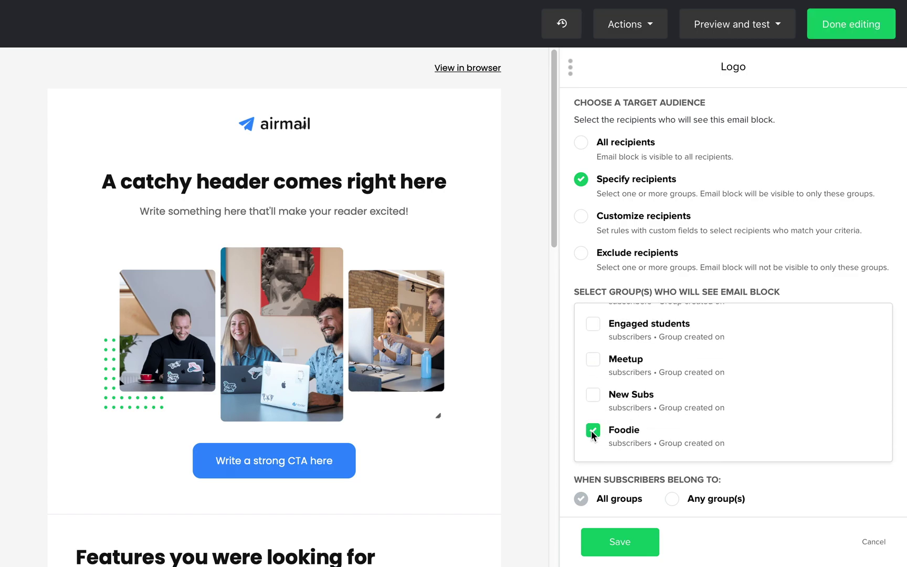
{"action": "left_click", "coordinate": [610, 536]}
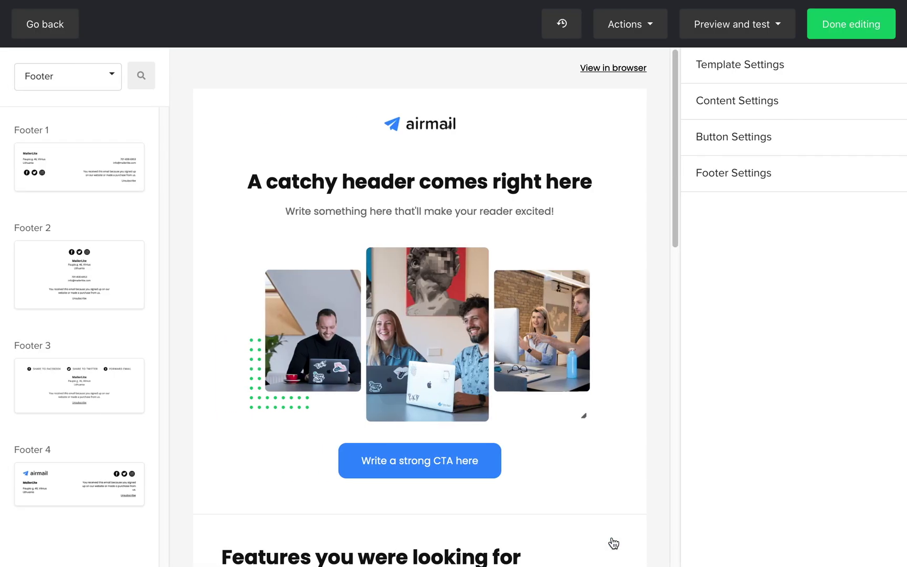
- Change the subheading text to 'Edit here' and save it
{"action": "mouse_move", "coordinate": [515, 218]}
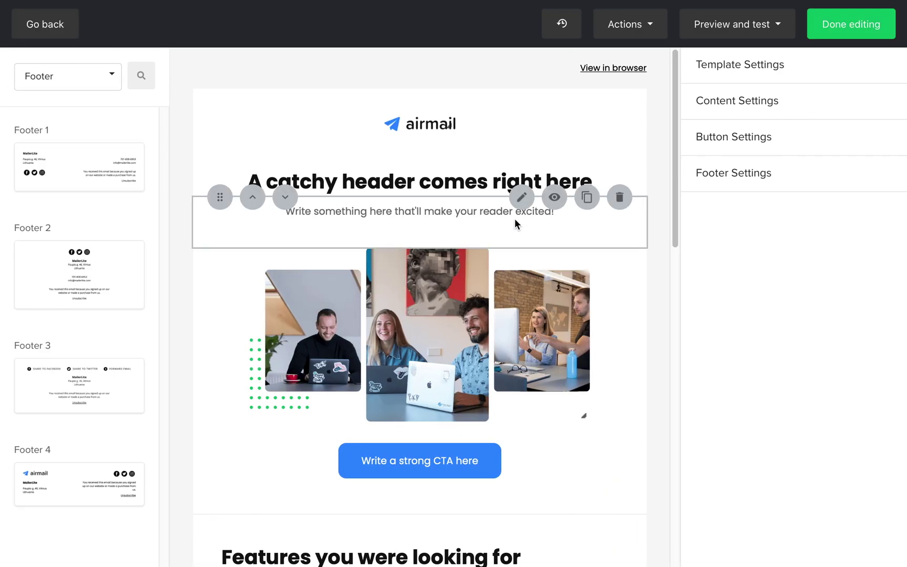
{"action": "left_click", "coordinate": [521, 198]}
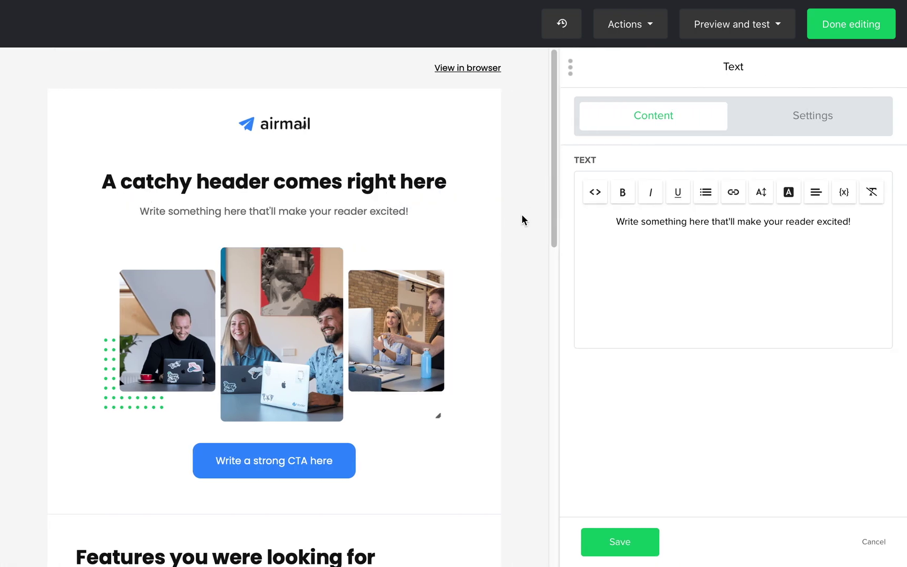
{"action": "left_click_drag", "start_coordinate": [852, 222], "coordinate": [615, 222]}
{"action": "type", "text": "Edit here"}
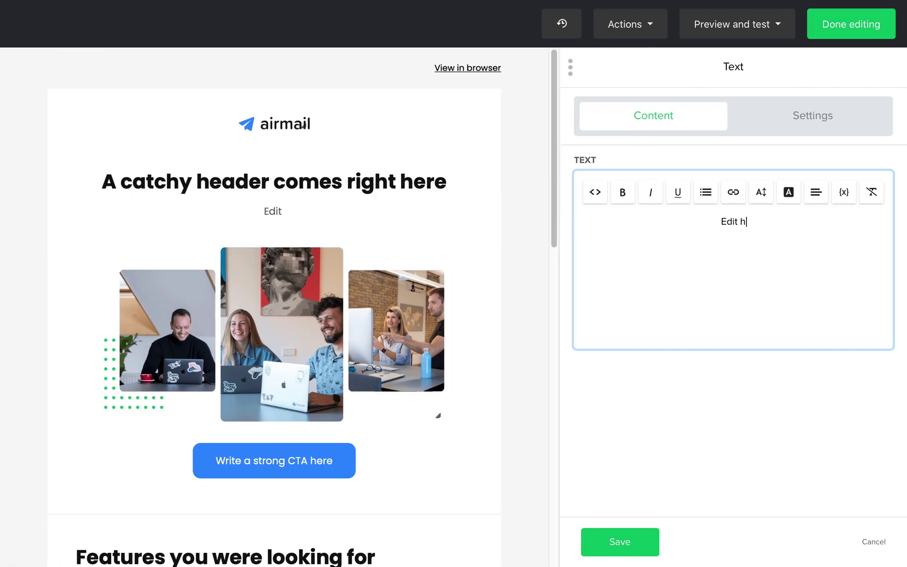
{"action": "left_click", "coordinate": [607, 545]}
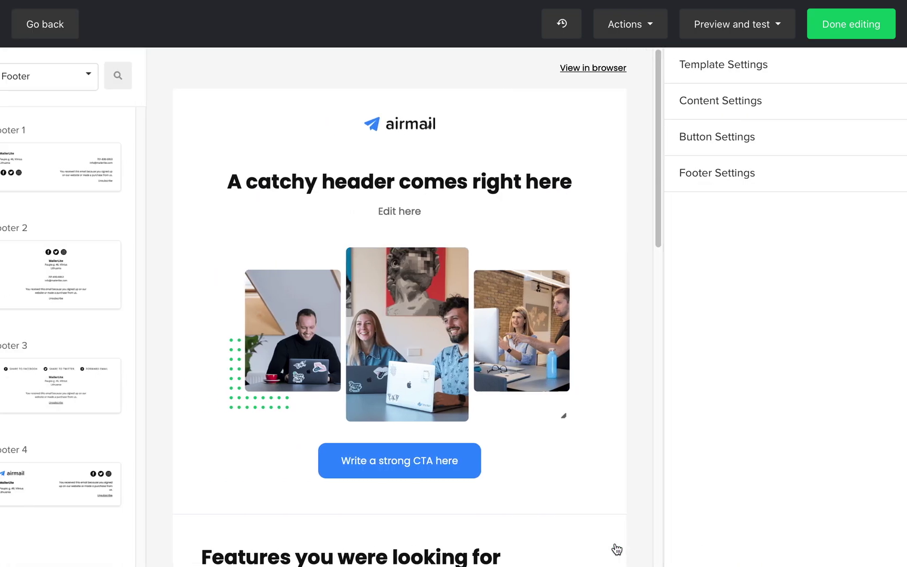
- Replace the hero image with hero.jpeg from the image library and save
{"action": "mouse_move", "coordinate": [513, 300]}
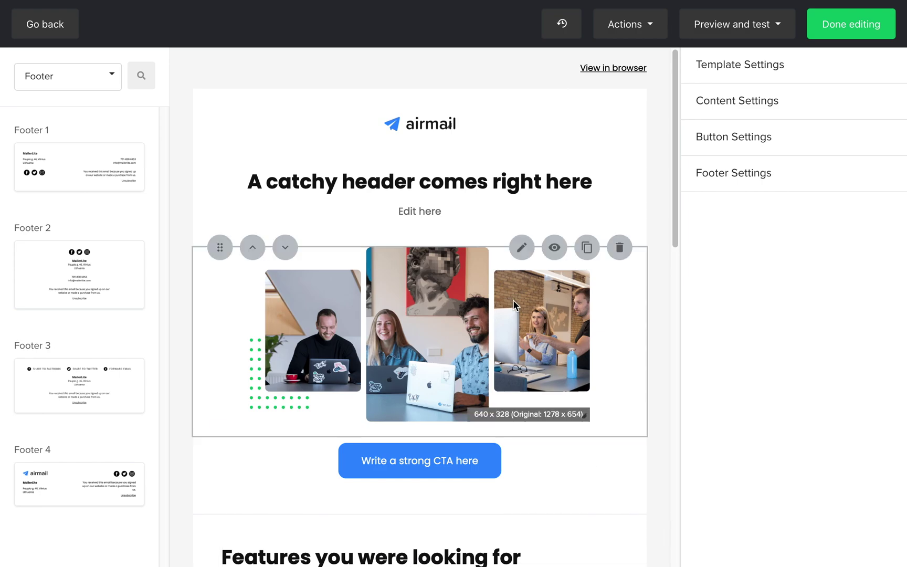
{"action": "left_click", "coordinate": [521, 249]}
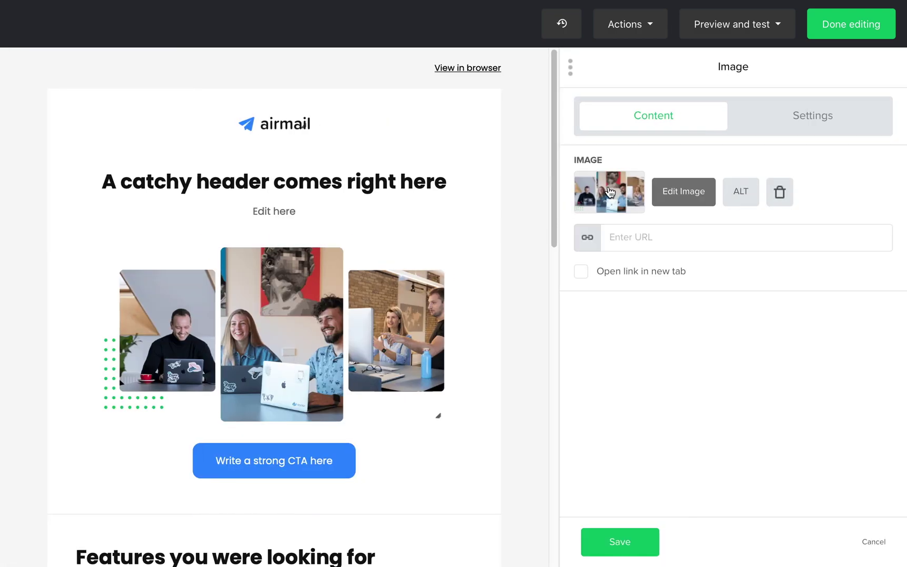
{"action": "left_click", "coordinate": [609, 192]}
{"action": "scroll", "coordinate": [541, 368], "scroll_direction": "down", "scroll_amount": 5}
{"action": "left_click", "coordinate": [540, 493]}
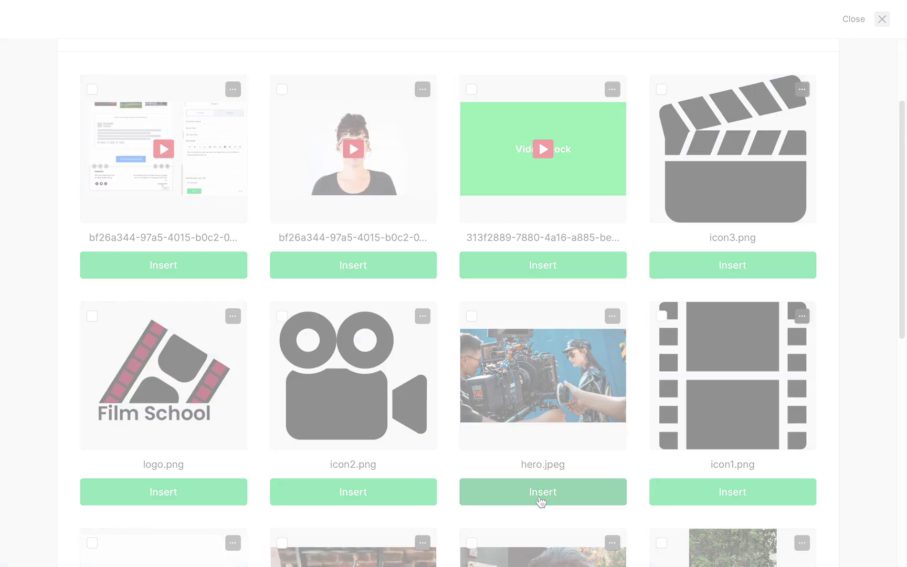
{"action": "scroll", "coordinate": [494, 474], "scroll_direction": "down", "scroll_amount": 3}
{"action": "left_click", "coordinate": [610, 538]}
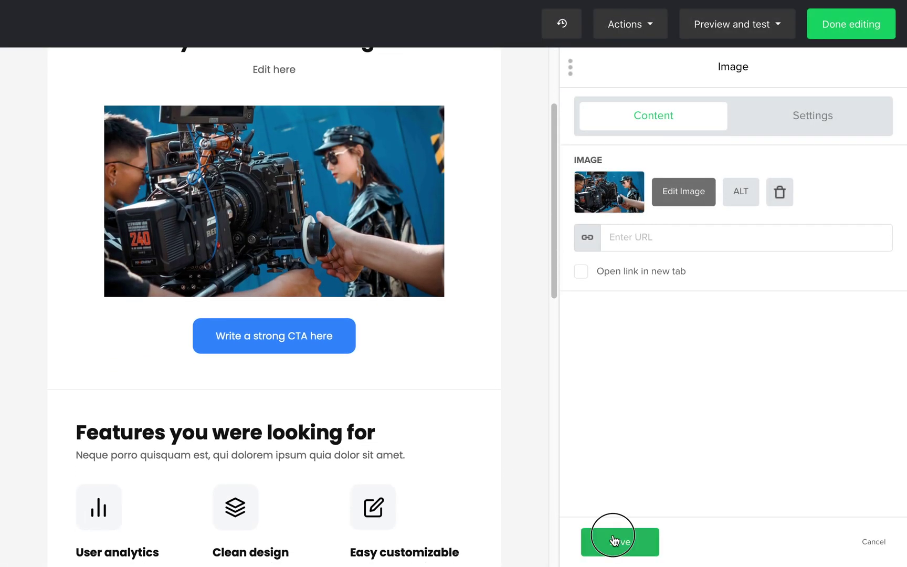
{"action": "scroll", "coordinate": [663, 439], "scroll_direction": "up", "scroll_amount": 3}
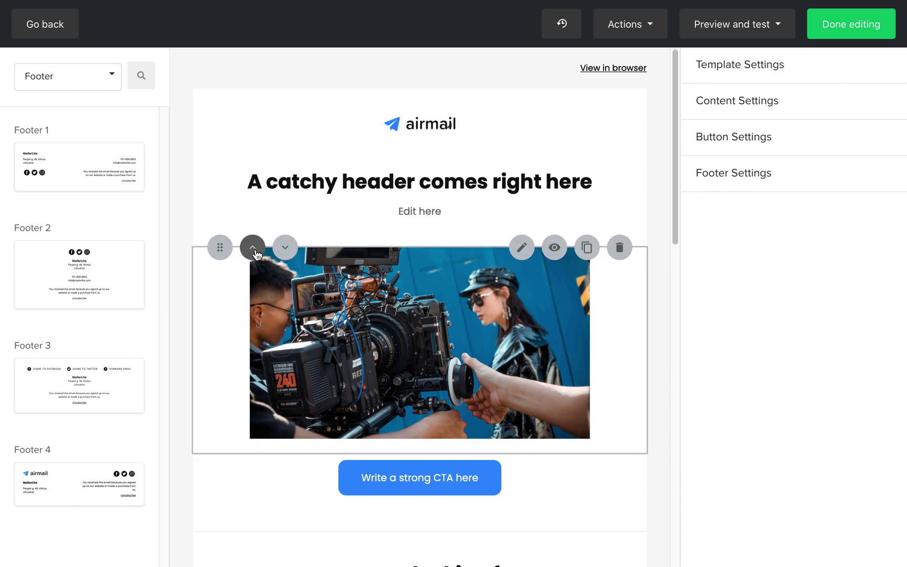
- Drag the CTA button block up directly under the airmail logo, above the header
{"action": "left_click", "coordinate": [252, 249]}
{"action": "left_click", "coordinate": [284, 199]}
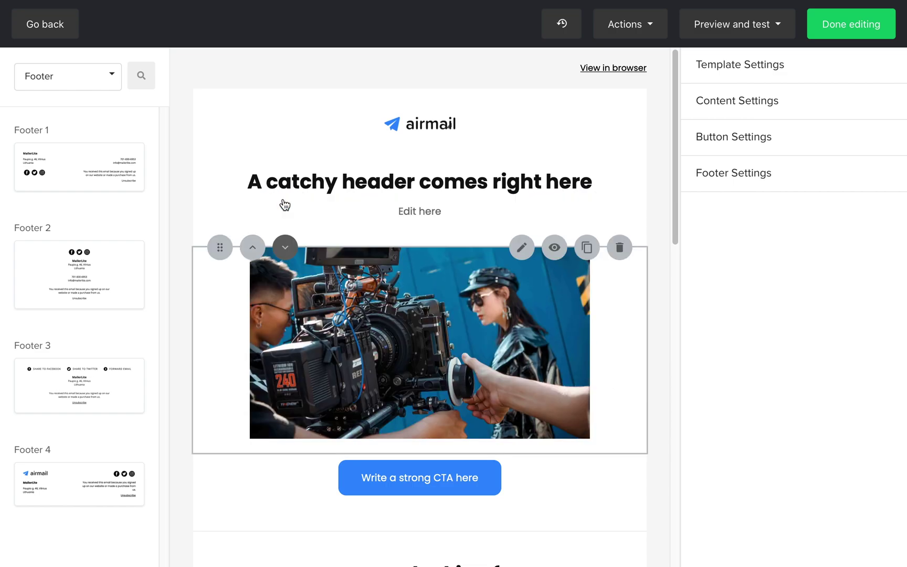
{"action": "left_click", "coordinate": [253, 198]}
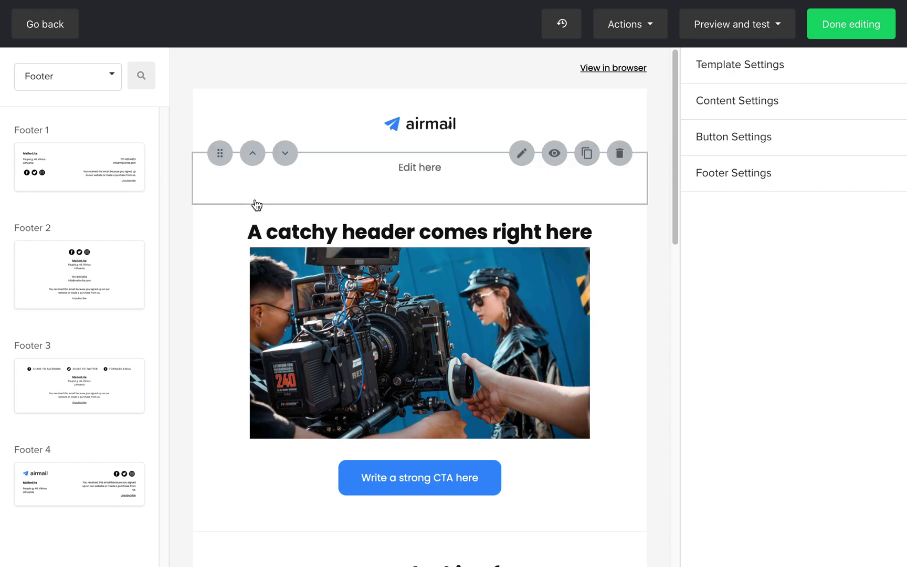
{"action": "left_click", "coordinate": [284, 164]}
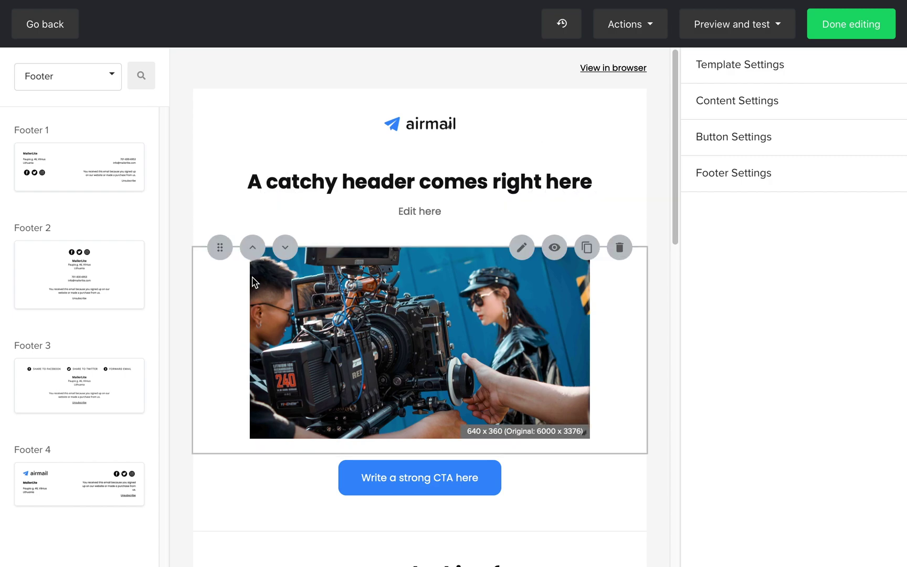
{"action": "left_click_drag", "start_coordinate": [217, 454], "coordinate": [209, 201]}
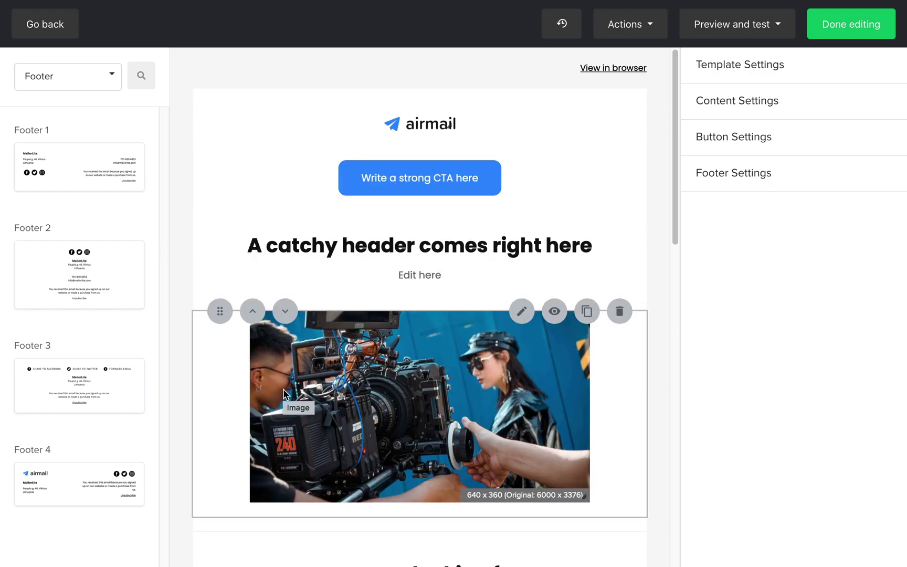
{"action": "scroll", "coordinate": [283, 394], "scroll_direction": "down", "scroll_amount": 3}
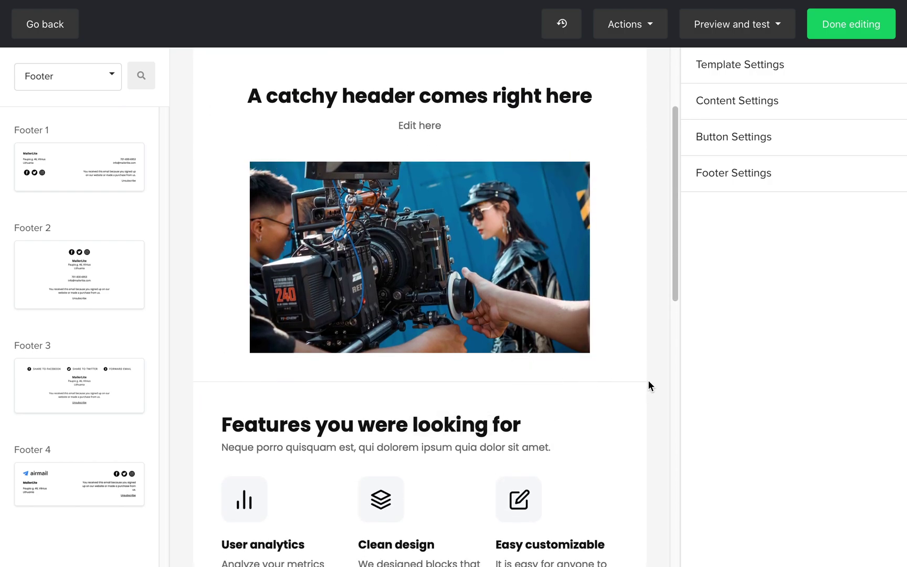
{"action": "scroll", "coordinate": [635, 315], "scroll_direction": "up", "scroll_amount": 3}
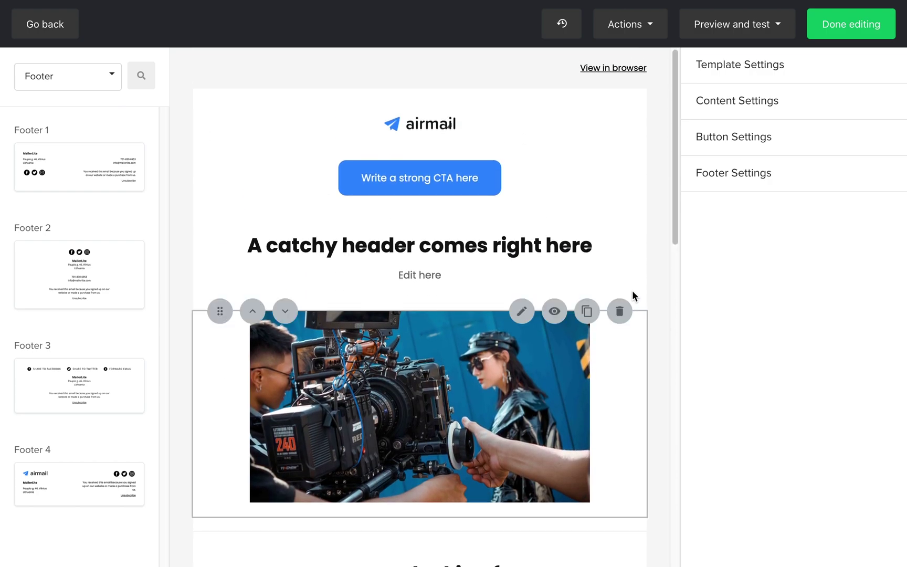
- Undo all five block moves in Recent changes: the CTA button, two text blocks and two image blocks
{"action": "left_click", "coordinate": [561, 31]}
{"action": "left_click", "coordinate": [482, 120]}
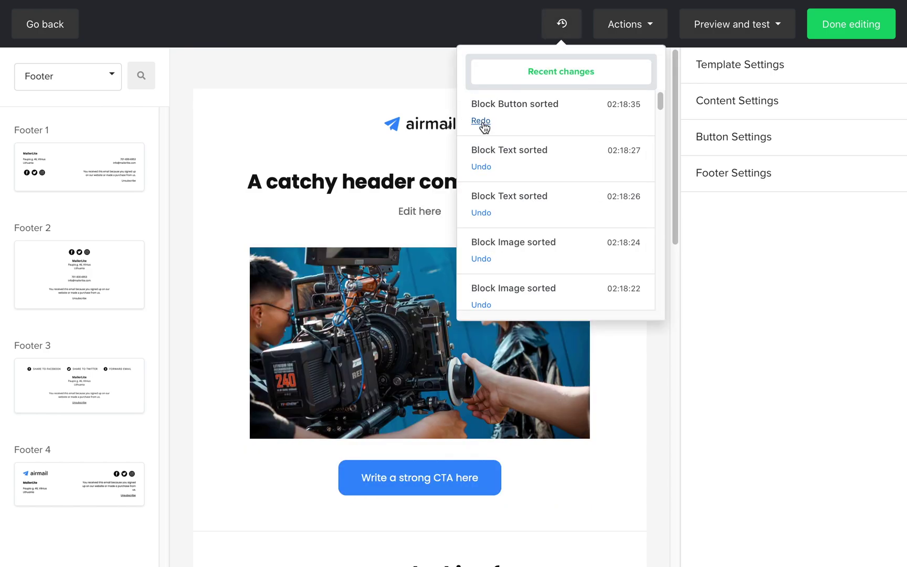
{"action": "left_click", "coordinate": [481, 166]}
{"action": "left_click", "coordinate": [480, 212]}
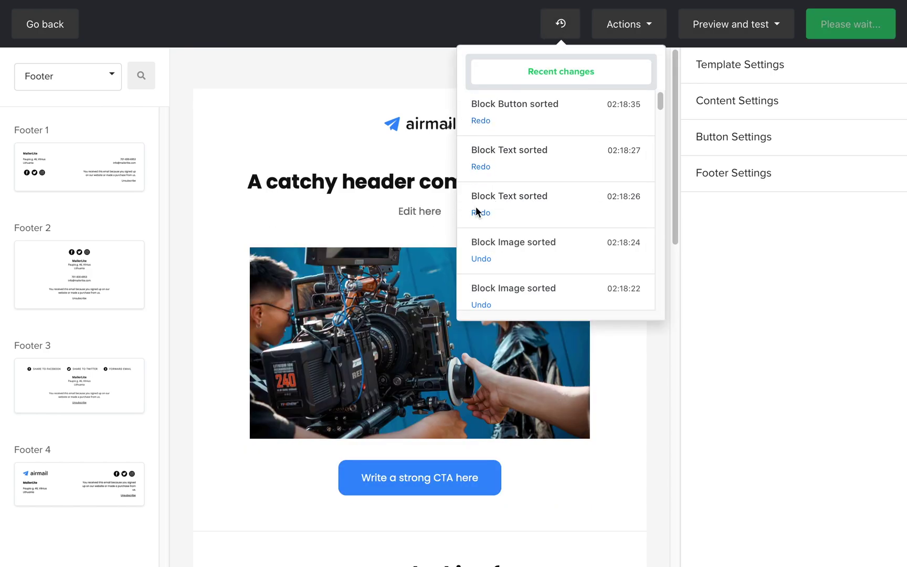
{"action": "left_click", "coordinate": [481, 259]}
{"action": "left_click", "coordinate": [480, 304]}
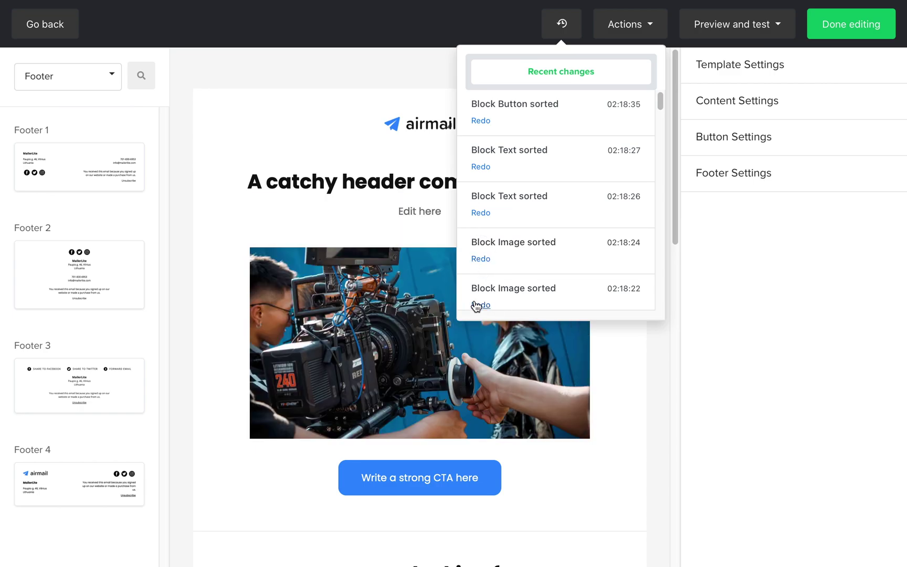
{"action": "left_click", "coordinate": [563, 26]}
{"action": "left_click", "coordinate": [651, 27]}
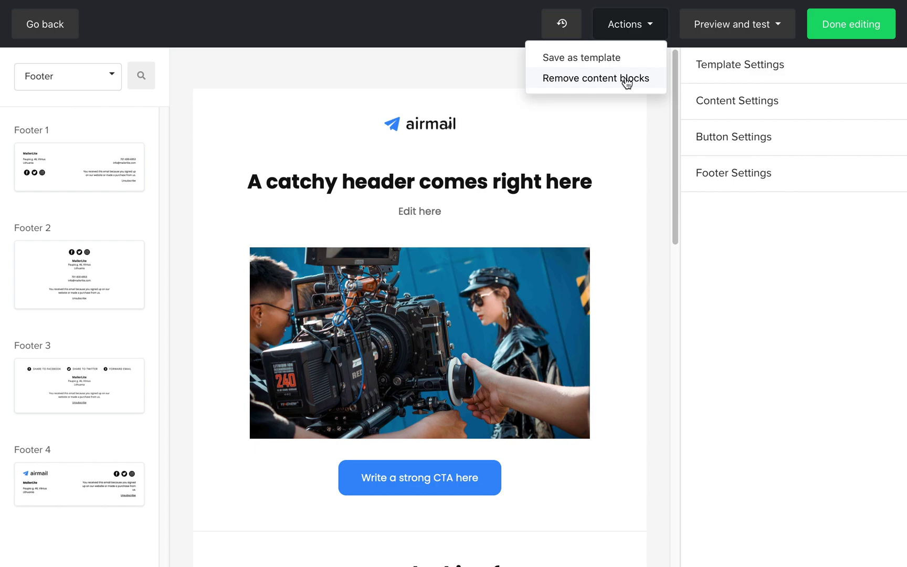
{"action": "left_click", "coordinate": [772, 30]}
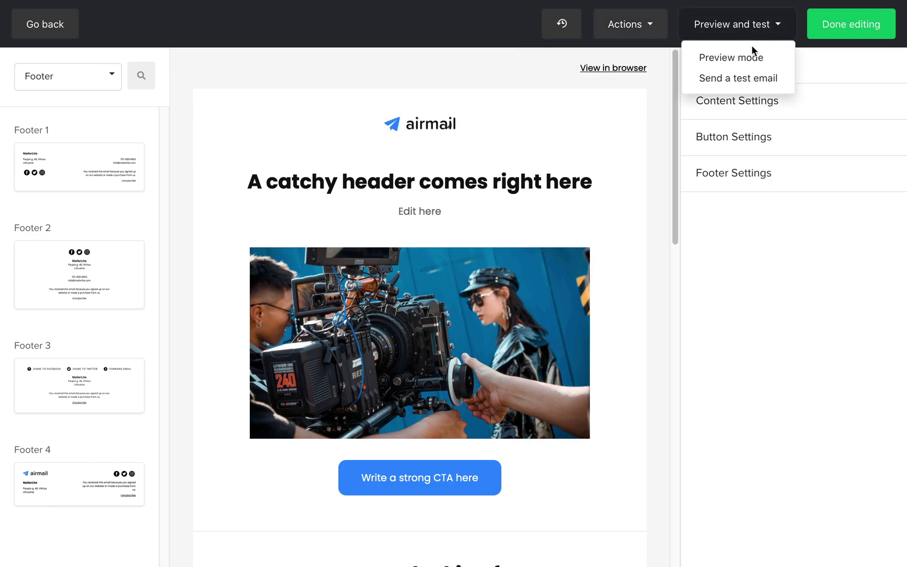
{"action": "left_click", "coordinate": [714, 61]}
{"action": "scroll", "coordinate": [727, 141], "scroll_direction": "down", "scroll_amount": 15}
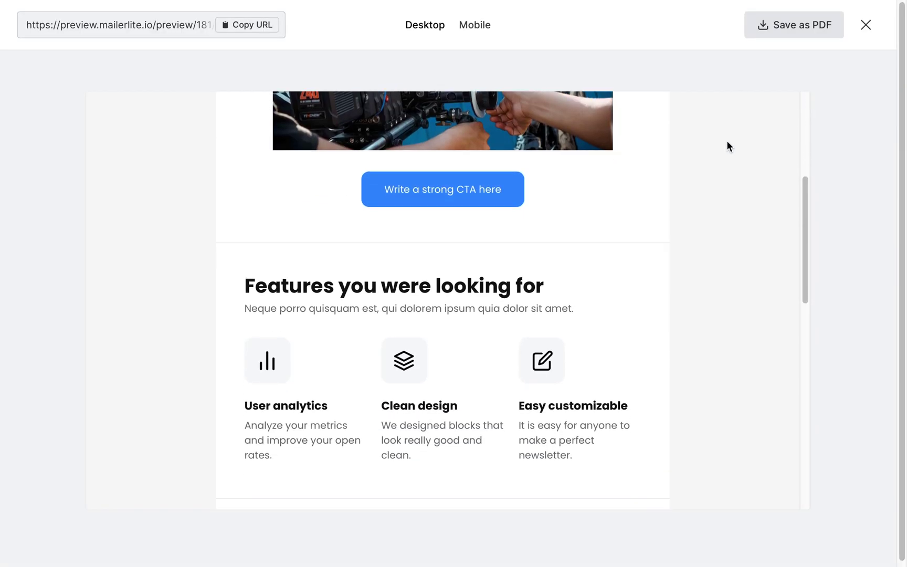
{"action": "scroll", "coordinate": [727, 142], "scroll_direction": "up", "scroll_amount": 3}
{"action": "scroll", "coordinate": [727, 140], "scroll_direction": "up", "scroll_amount": 10}
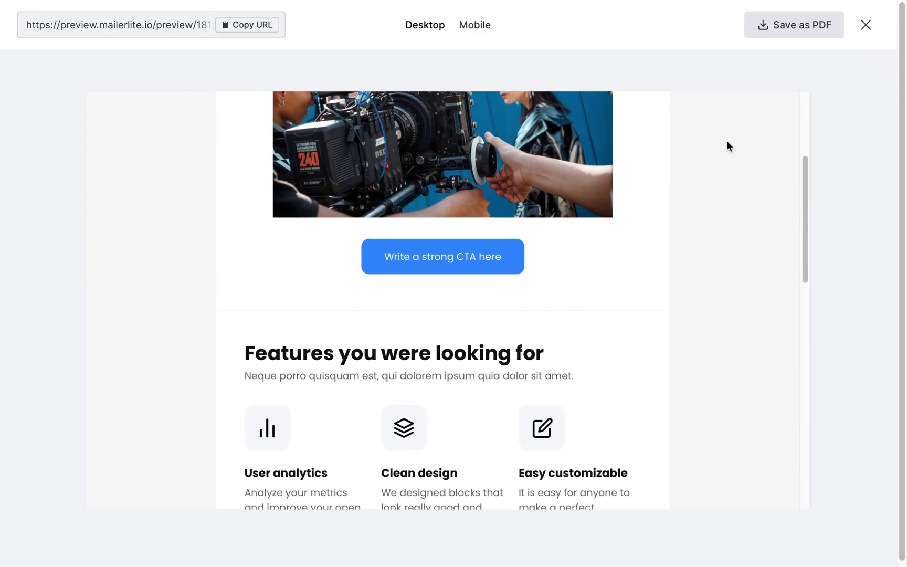
{"action": "left_click", "coordinate": [865, 27]}
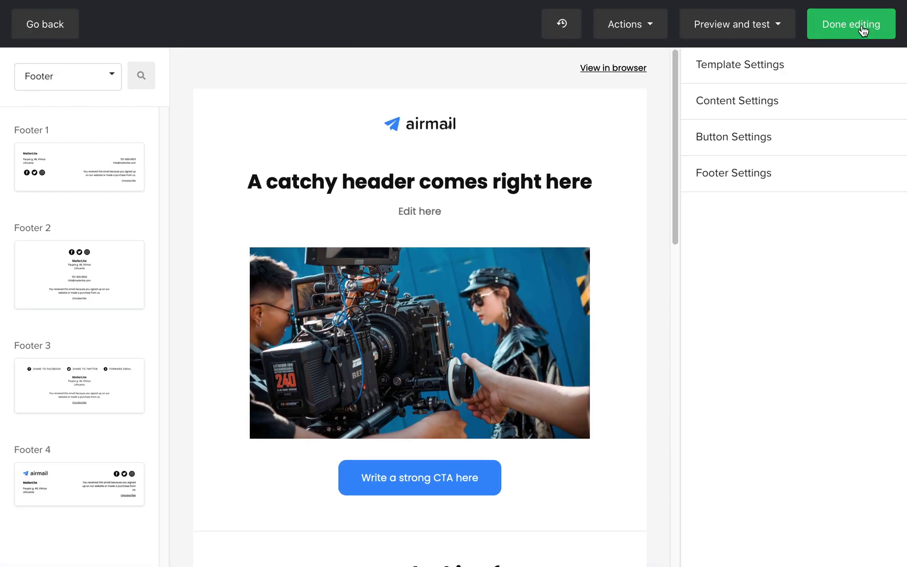
{"action": "left_click", "coordinate": [781, 27]}
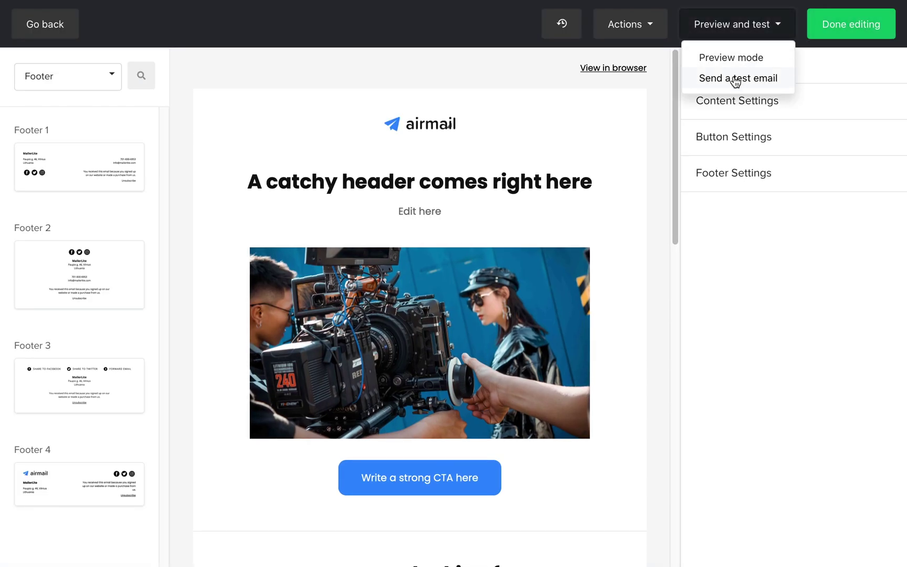
- Expand Template Settings to show the List block type and Poppins font options
{"action": "left_click", "coordinate": [805, 68]}
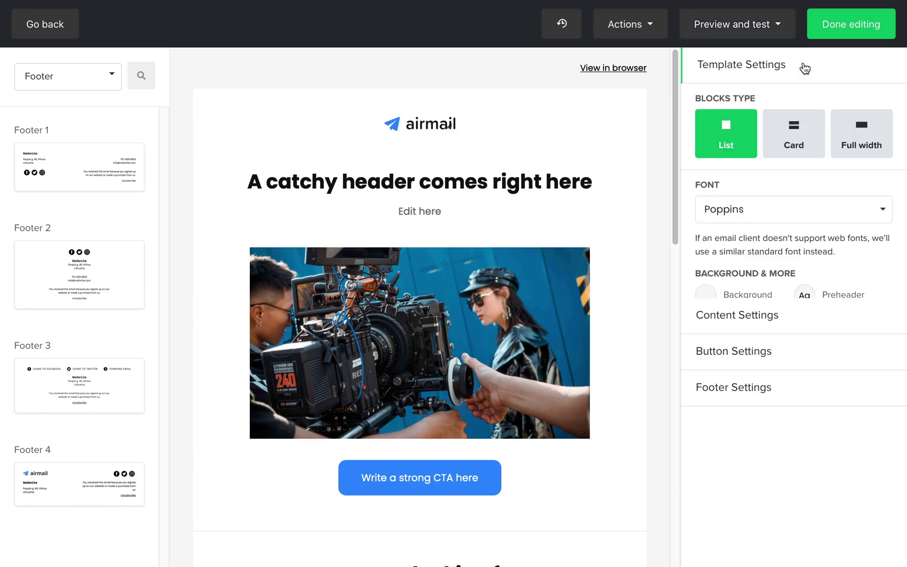